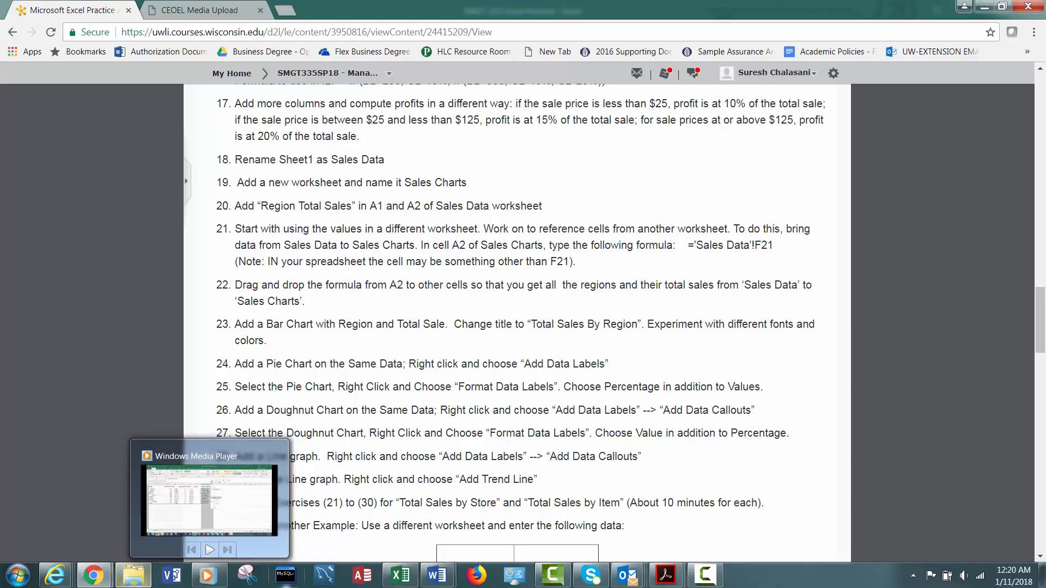
Rename the first worksheet as Sales Data.
click(396, 581)
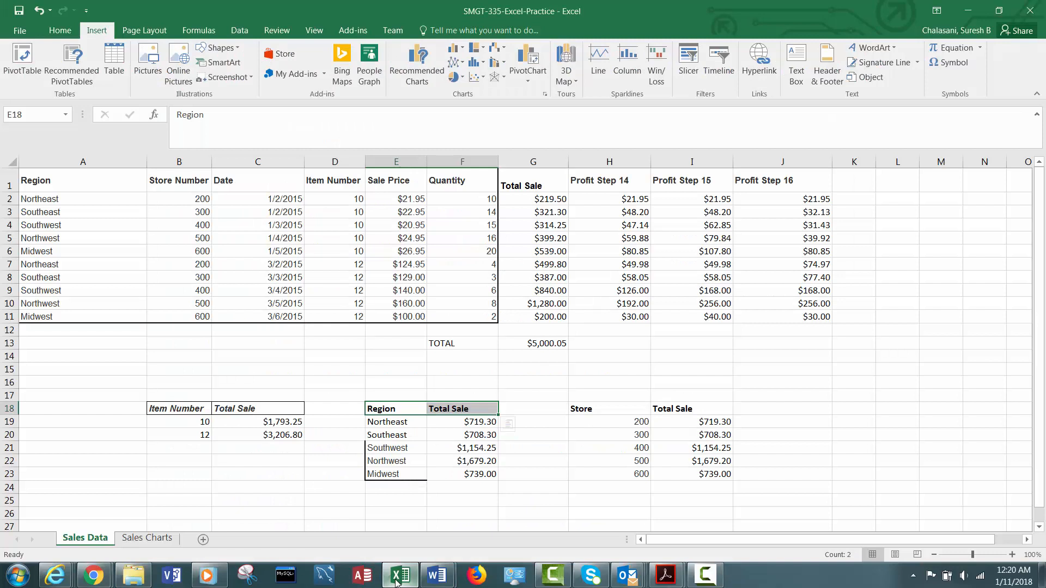
right_click(92, 540)
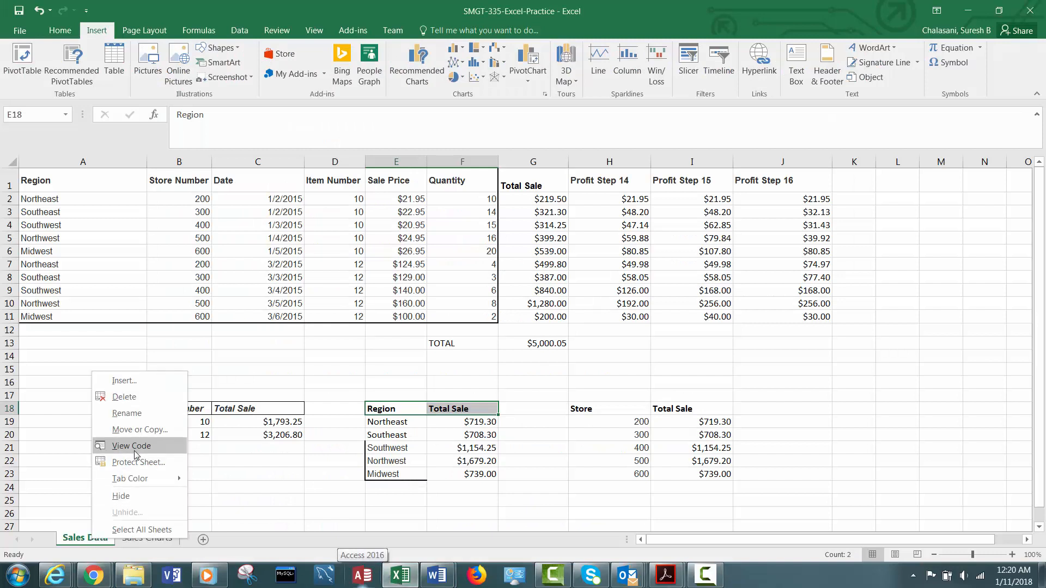
click(131, 414)
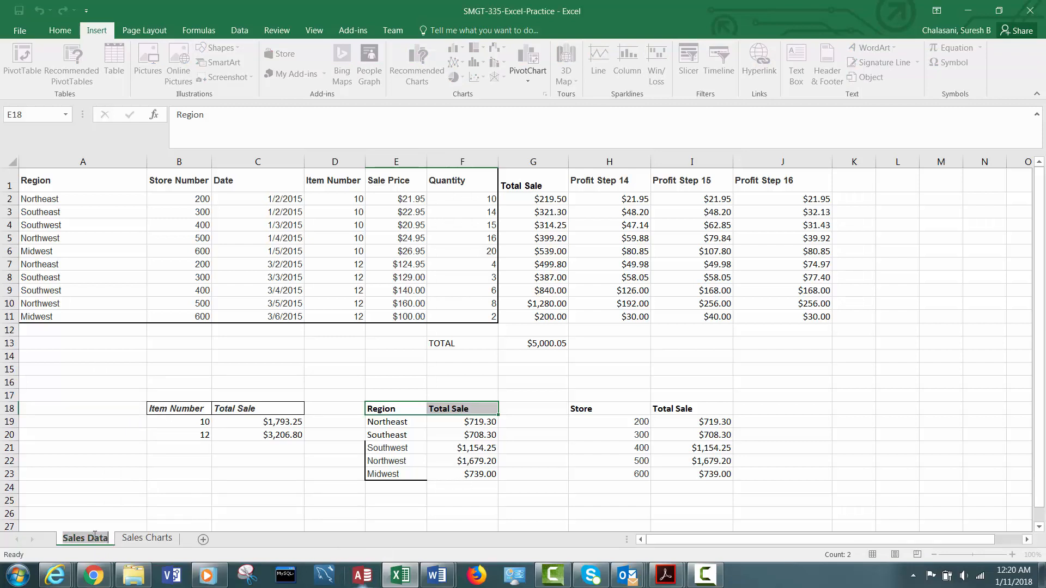
text(Sales Data)
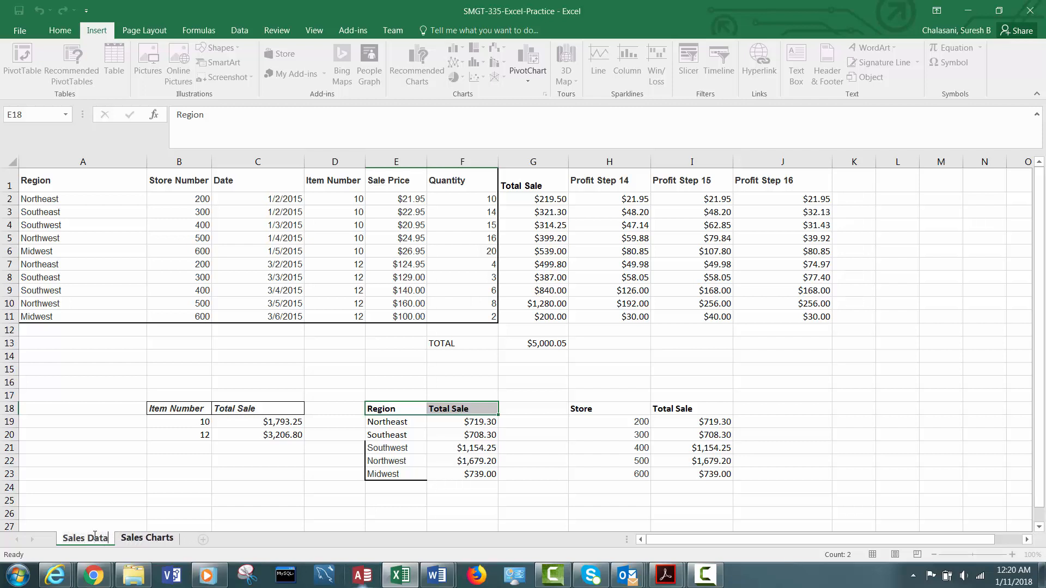
click(148, 490)
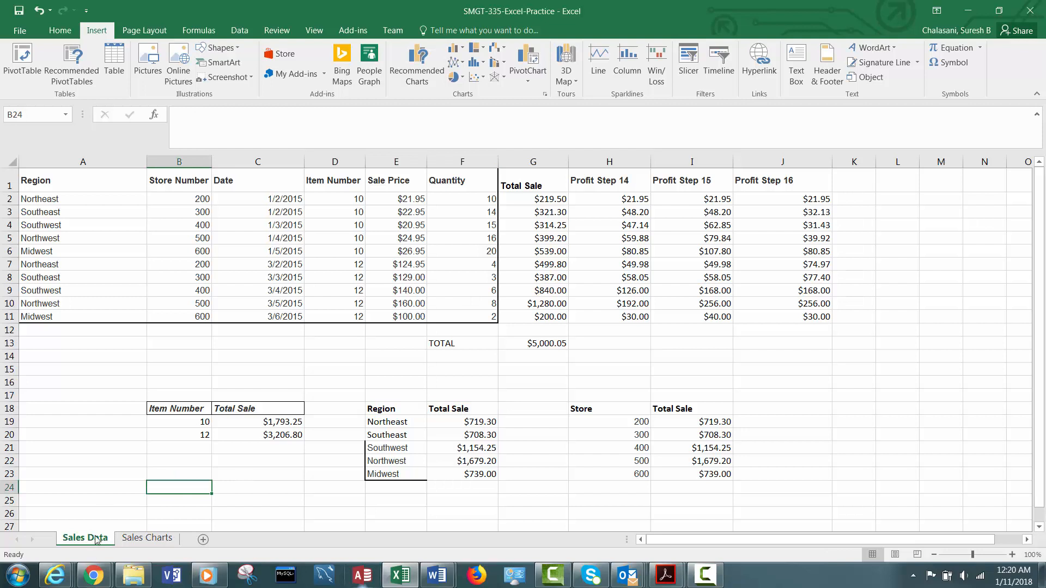
On the Sales Charts sheet, correct cell A2's formula so it references 'Sales Data'!E19 instead of Sales Charts.
click(140, 538)
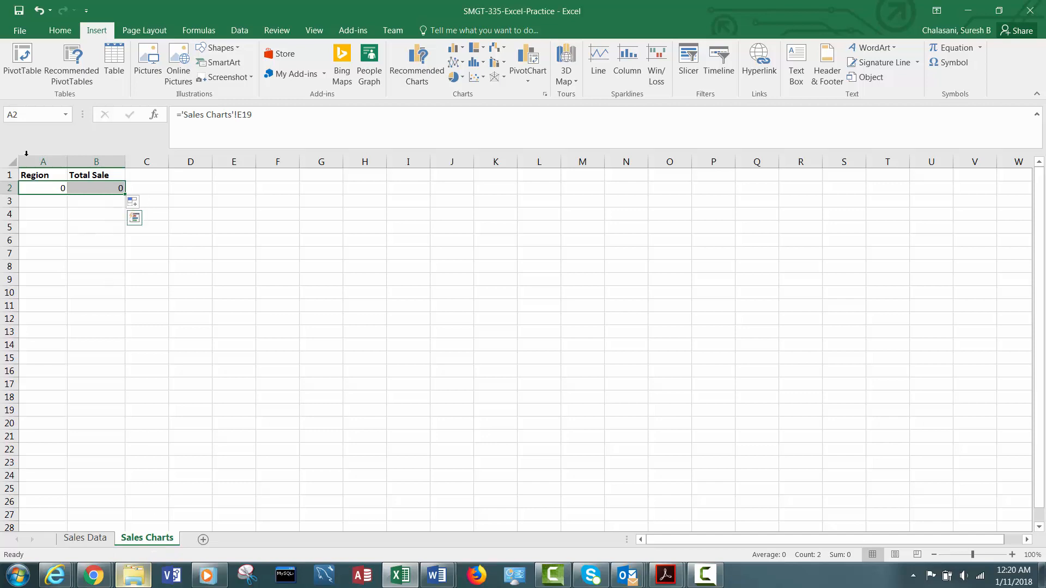
click(40, 174)
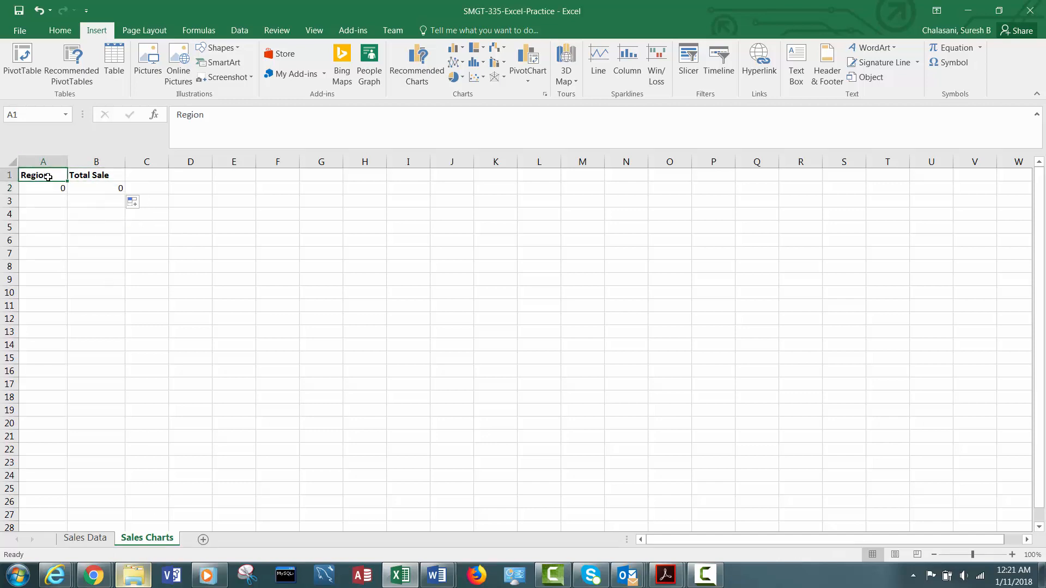
click(103, 175)
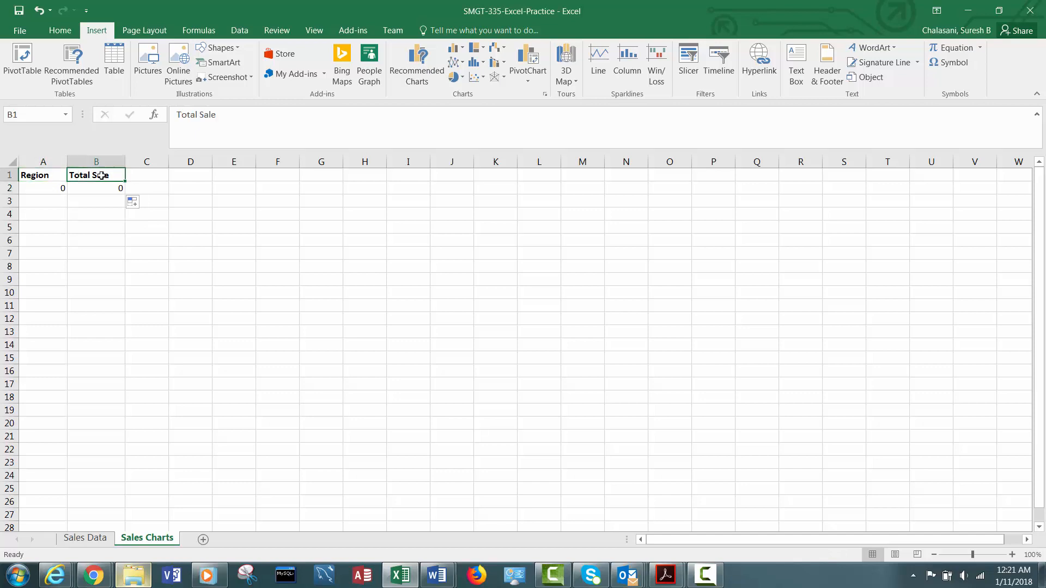
click(46, 187)
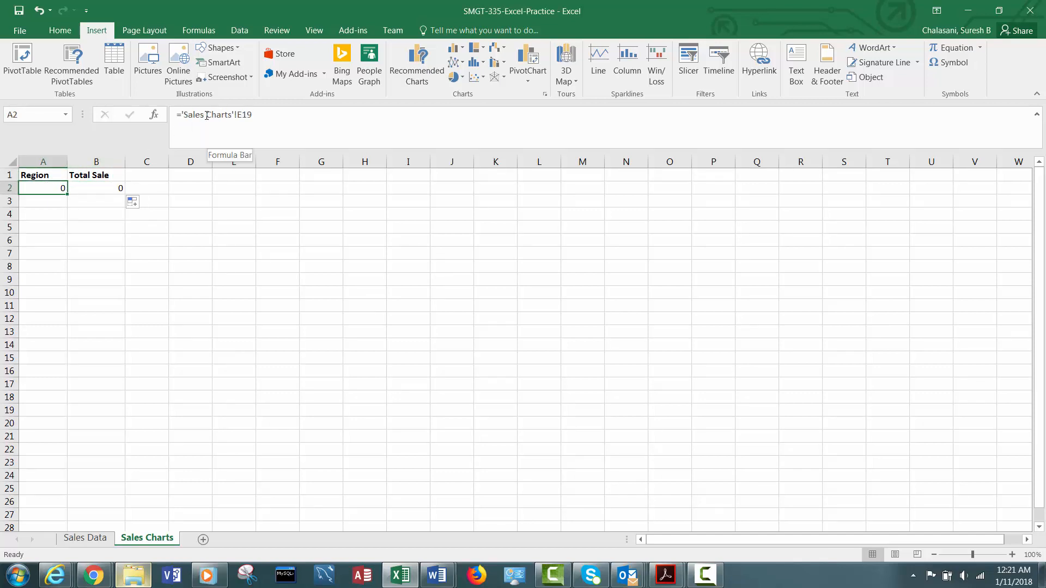
drag(207, 116, 230, 116)
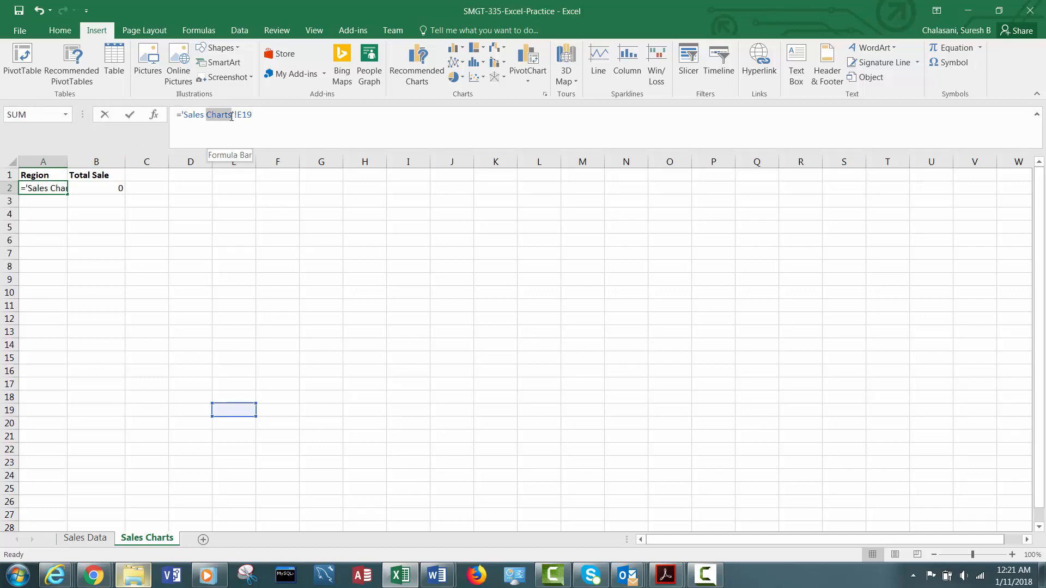
text(Data)
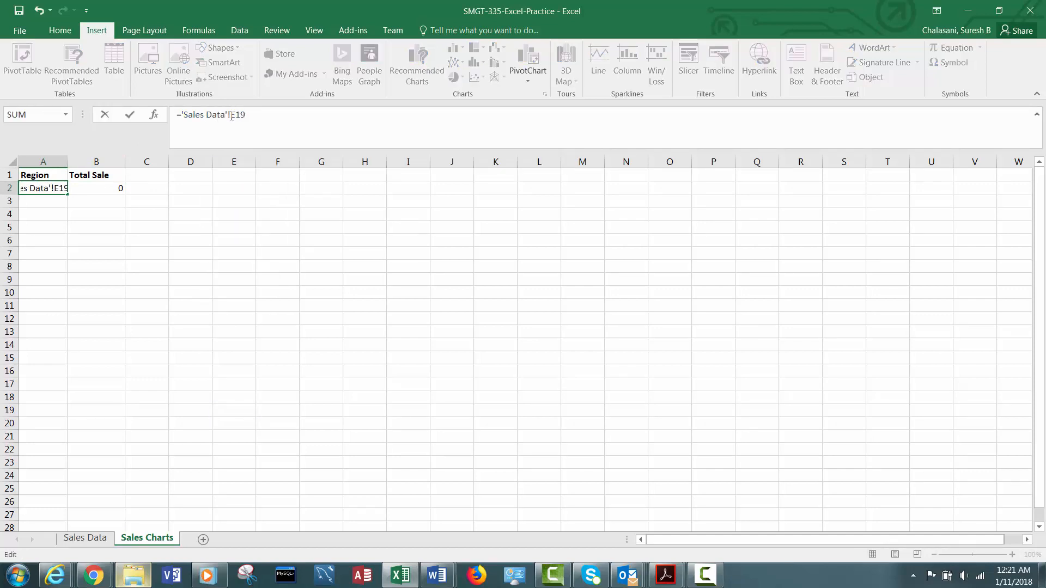
key(ctrl+Return)
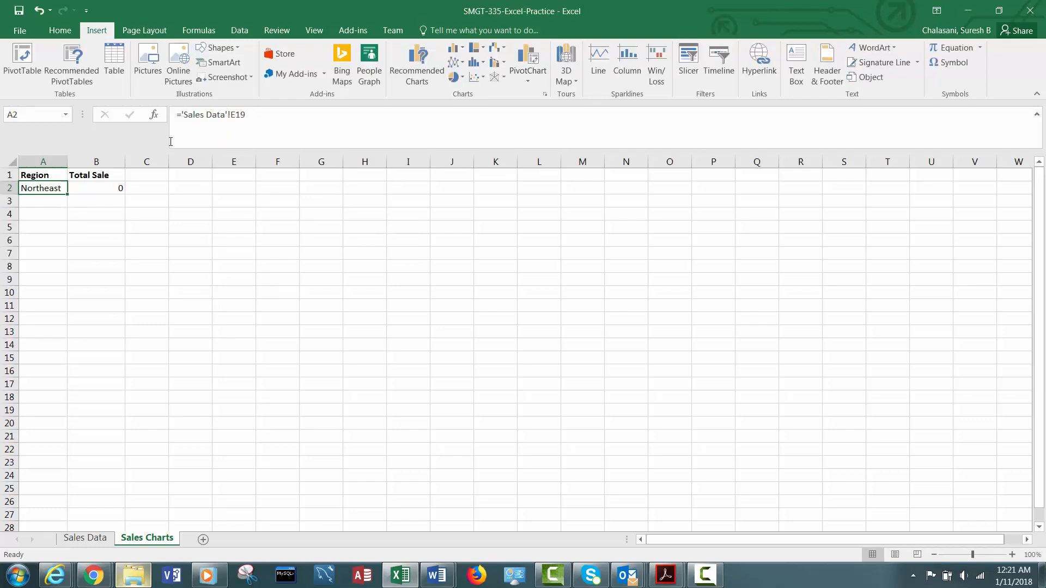
Check which Sales Data cell the A2 formula points to by comparing both sheets.
drag(181, 115, 231, 116)
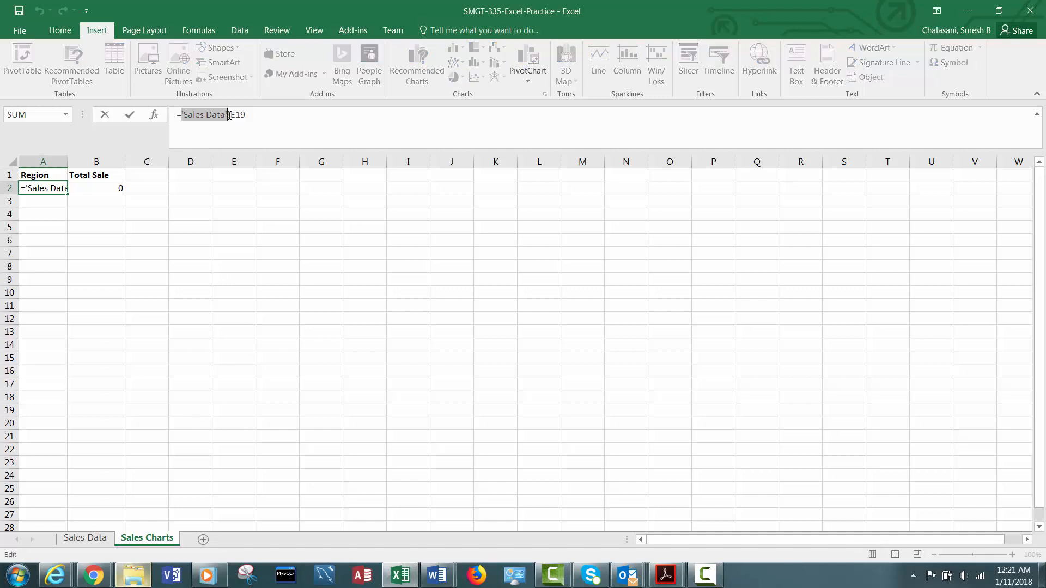
key(Escape)
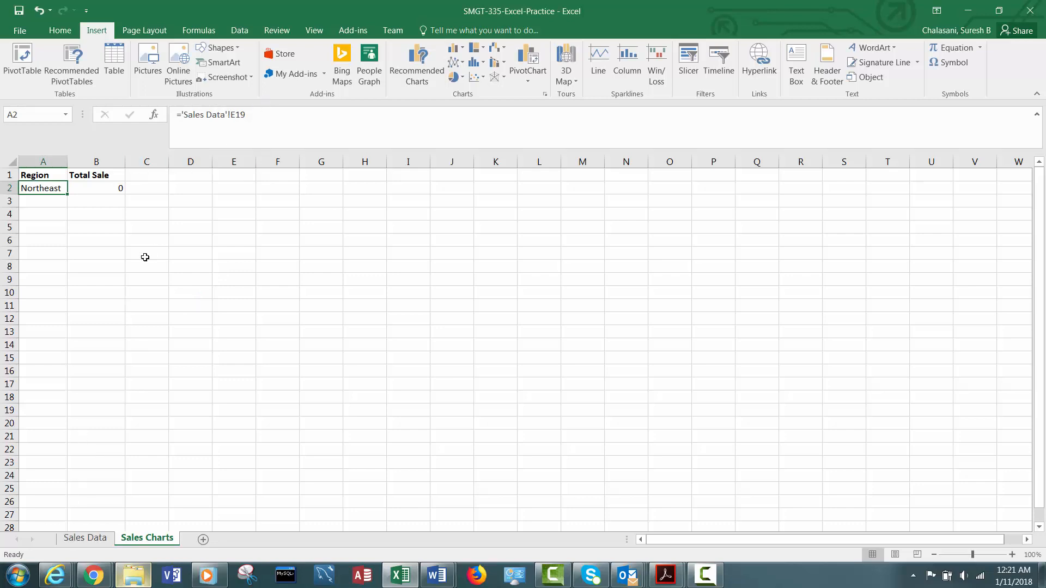
click(90, 539)
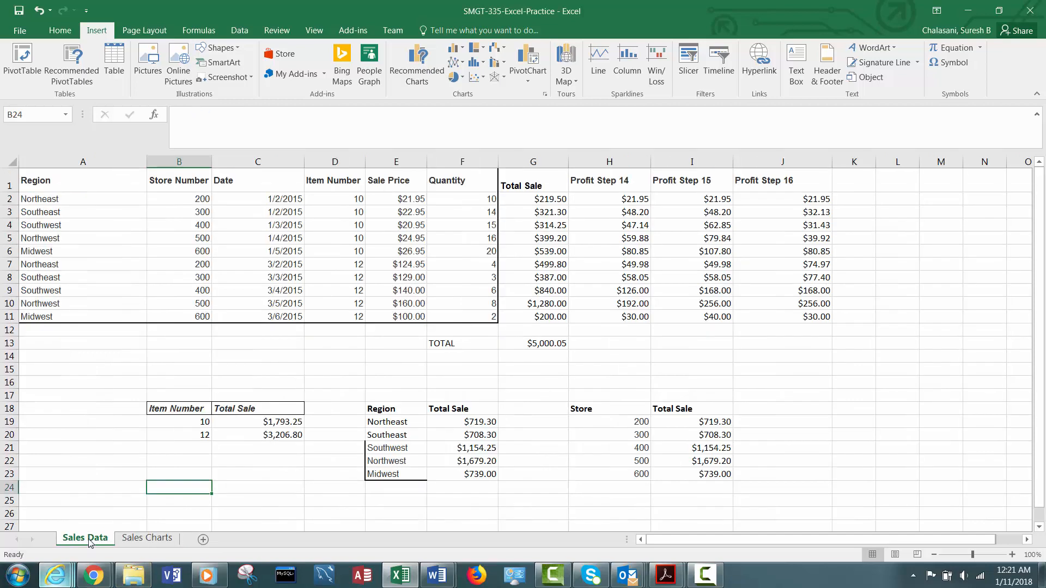
click(386, 421)
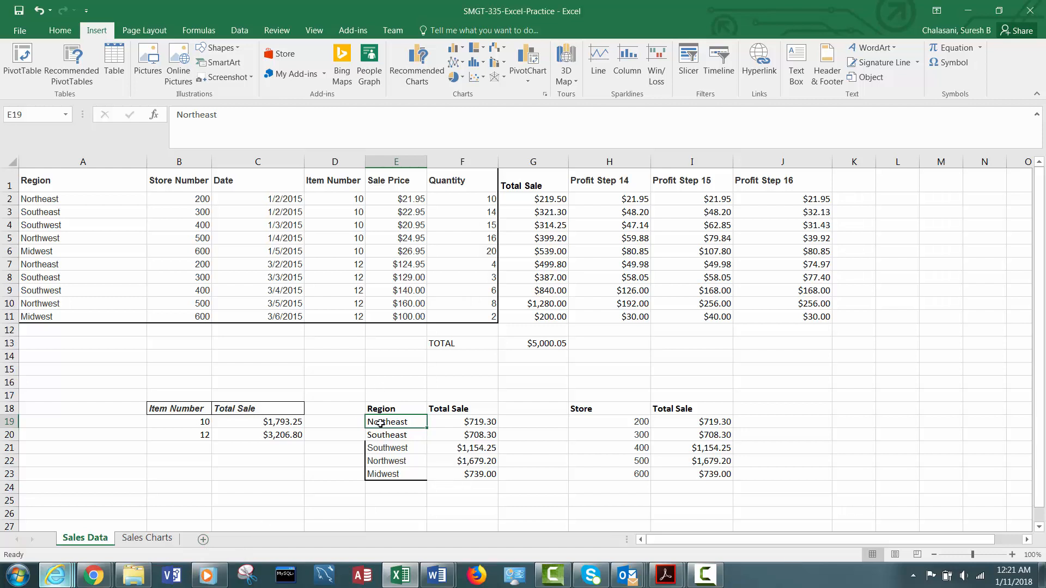
click(147, 537)
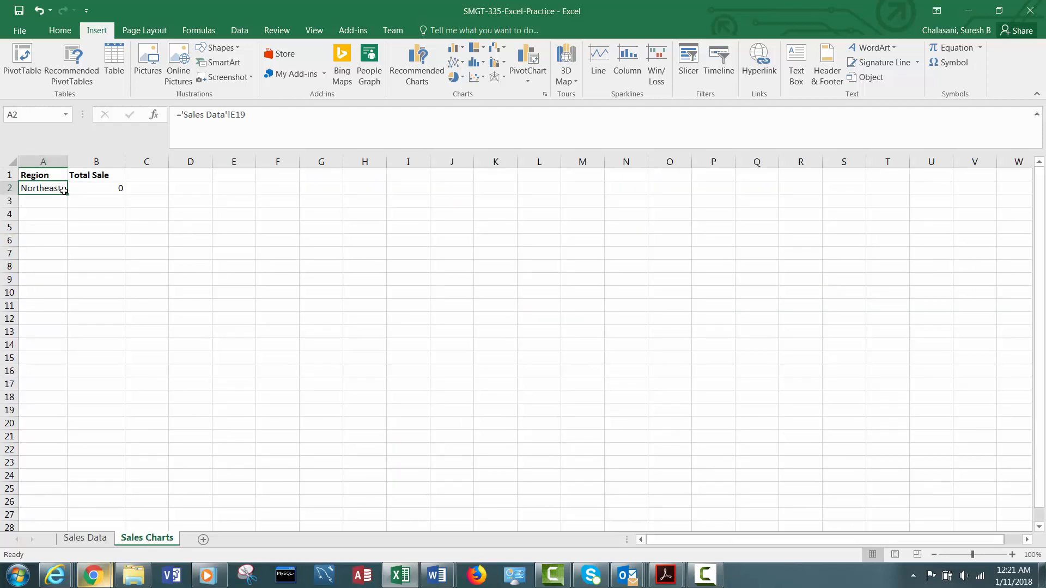
Fill the A2 formula across into B2 and format both cells as Currency.
drag(67, 194, 115, 193)
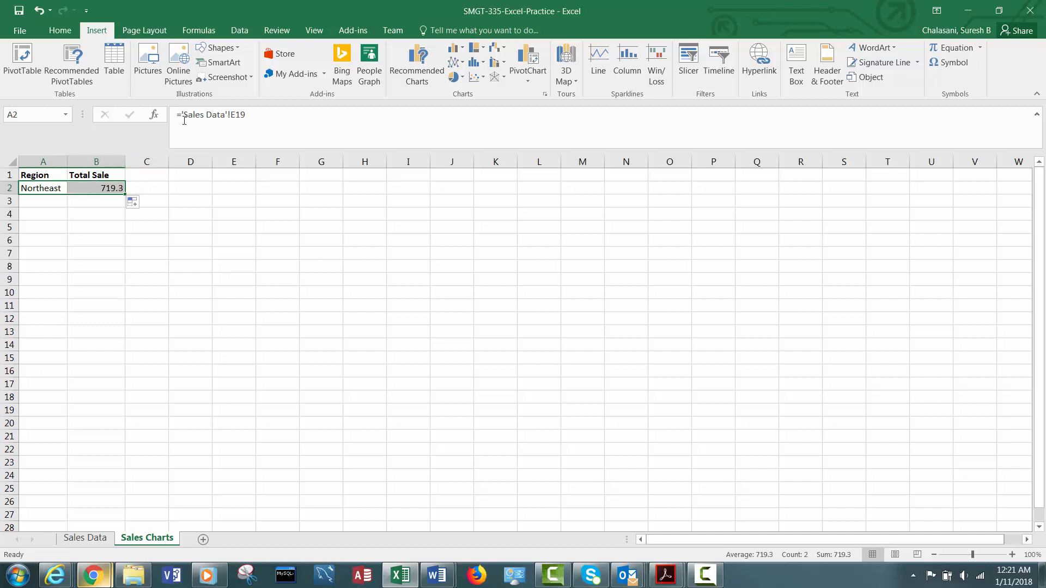
right_click(91, 190)
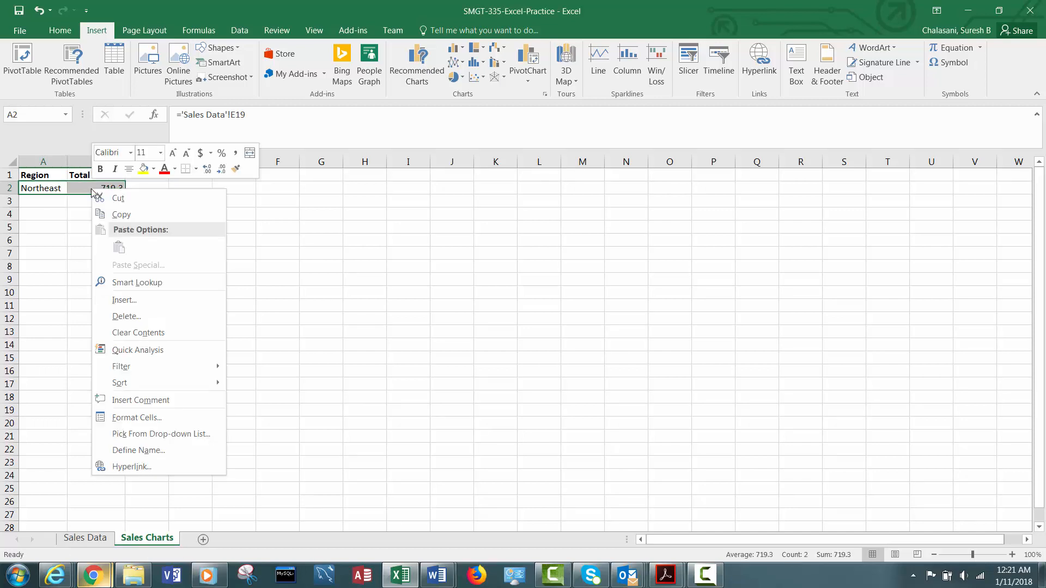
click(131, 418)
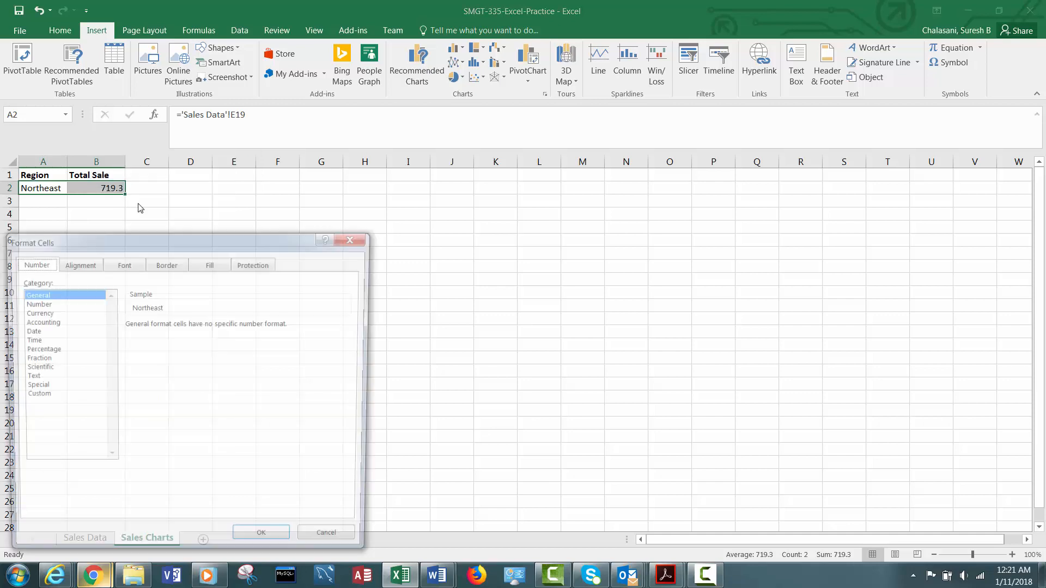
click(43, 313)
click(265, 543)
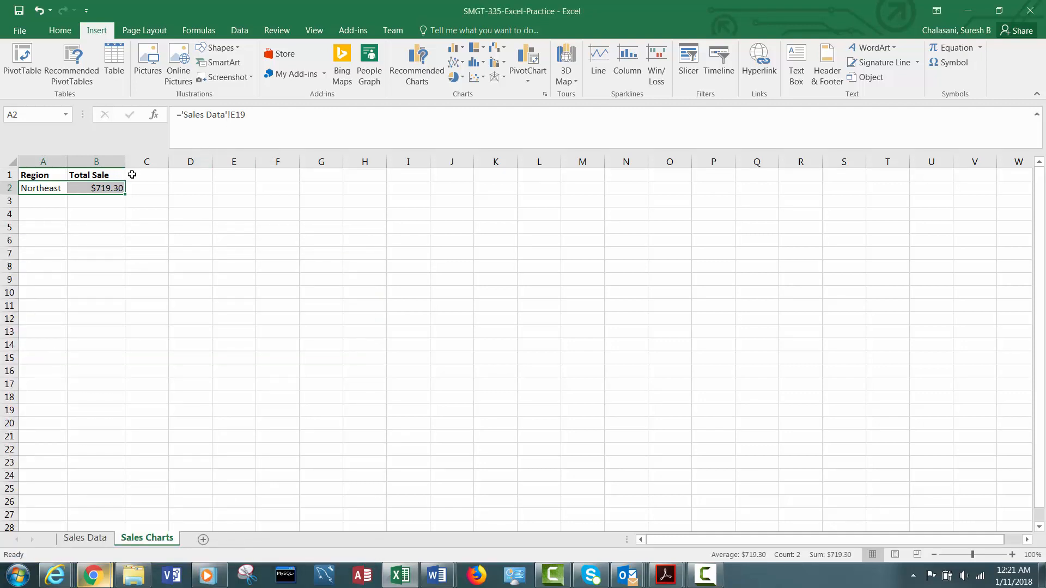
Fill the A2:B2 formulas down through row 7 to pull in all regions and totals.
click(108, 189)
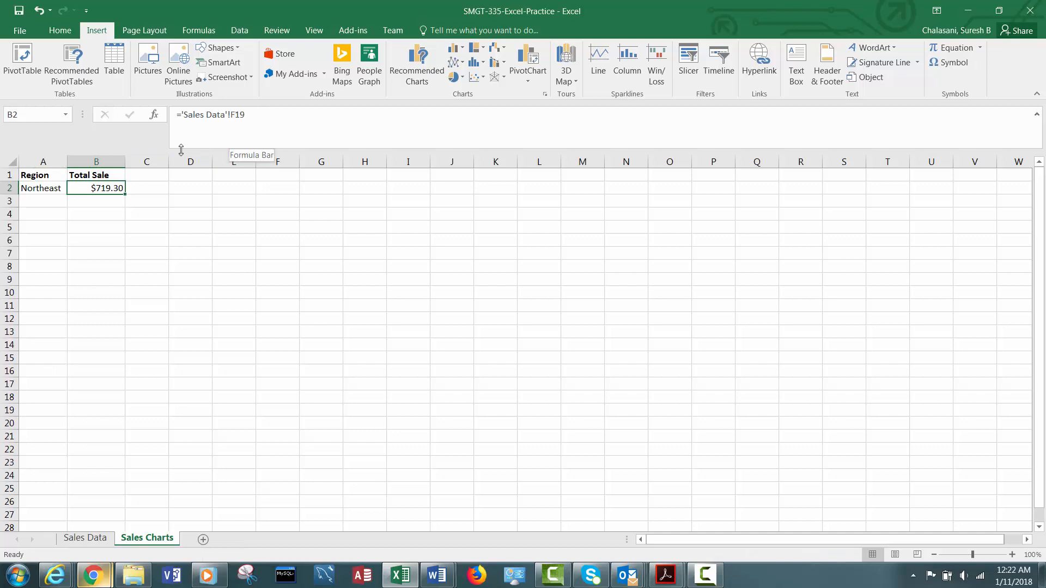
click(30, 188)
drag(52, 191, 122, 257)
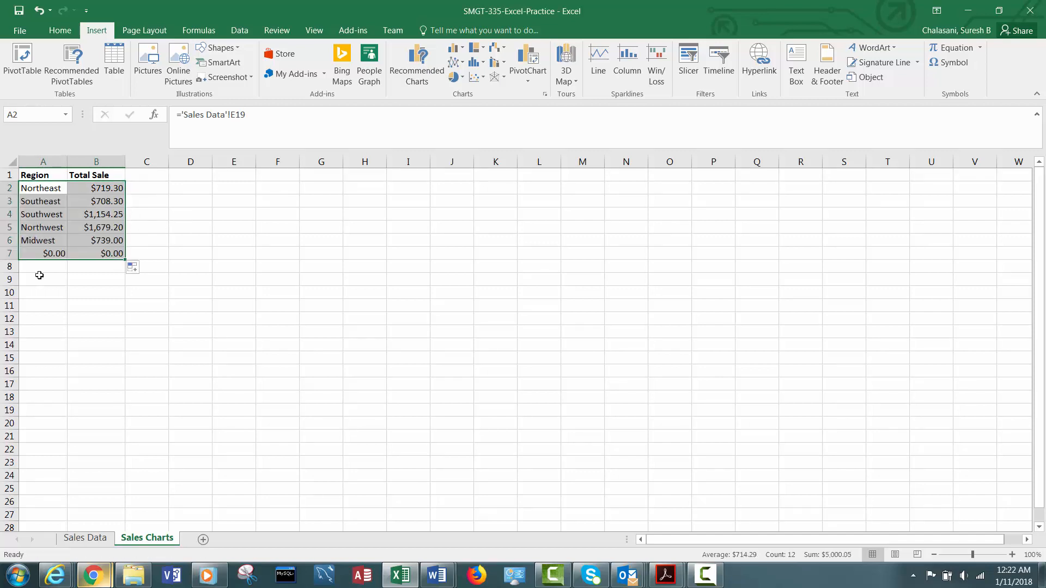
Delete the extra row 7 that shows zero values.
click(49, 255)
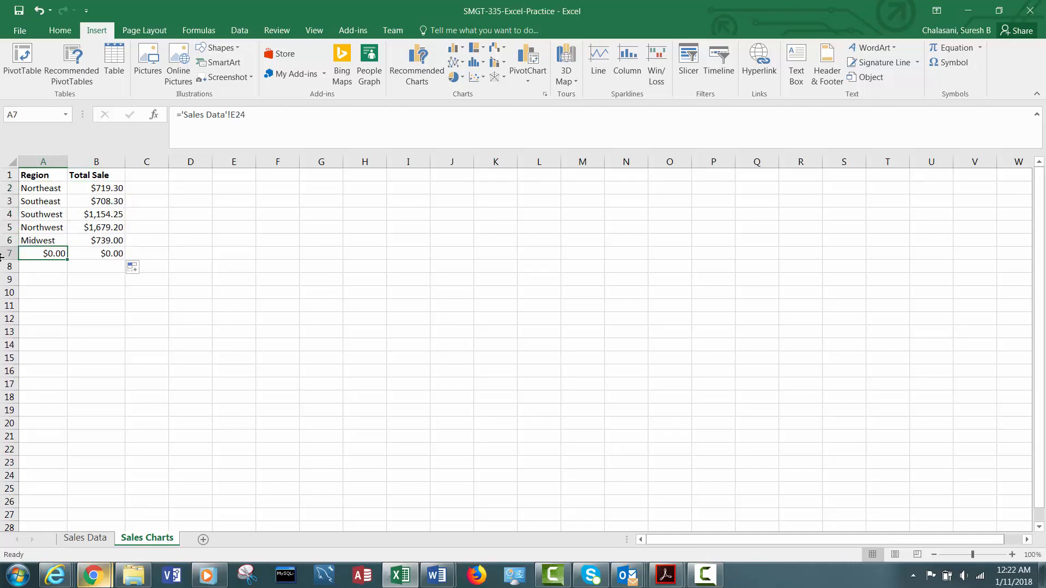
click(11, 255)
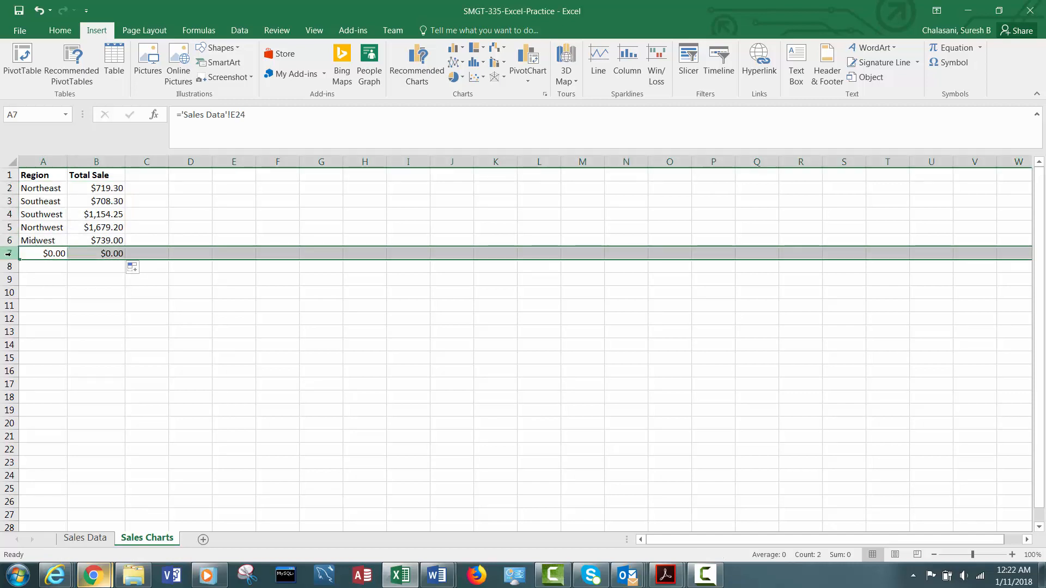
right_click(11, 254)
click(71, 365)
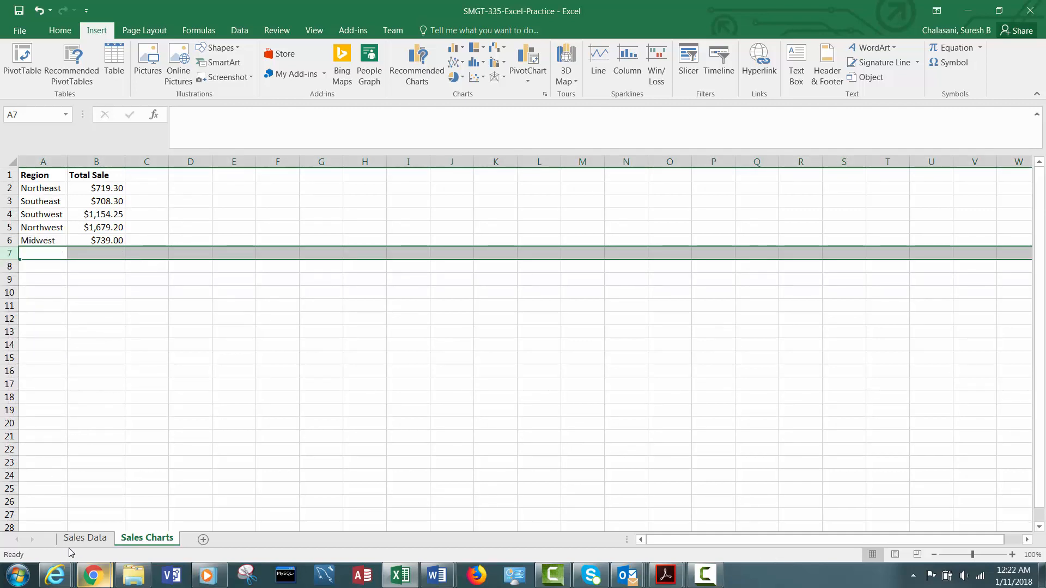
click(34, 191)
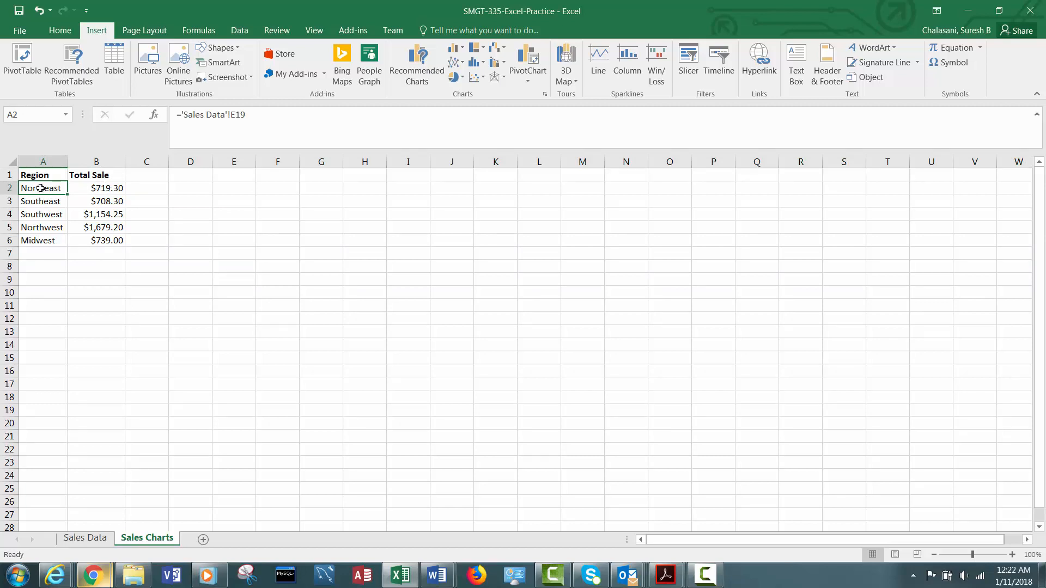
click(90, 540)
click(146, 539)
Select the Region and Total Sale data in A1:B6 and insert a 2-D clustered column chart.
drag(36, 189, 104, 199)
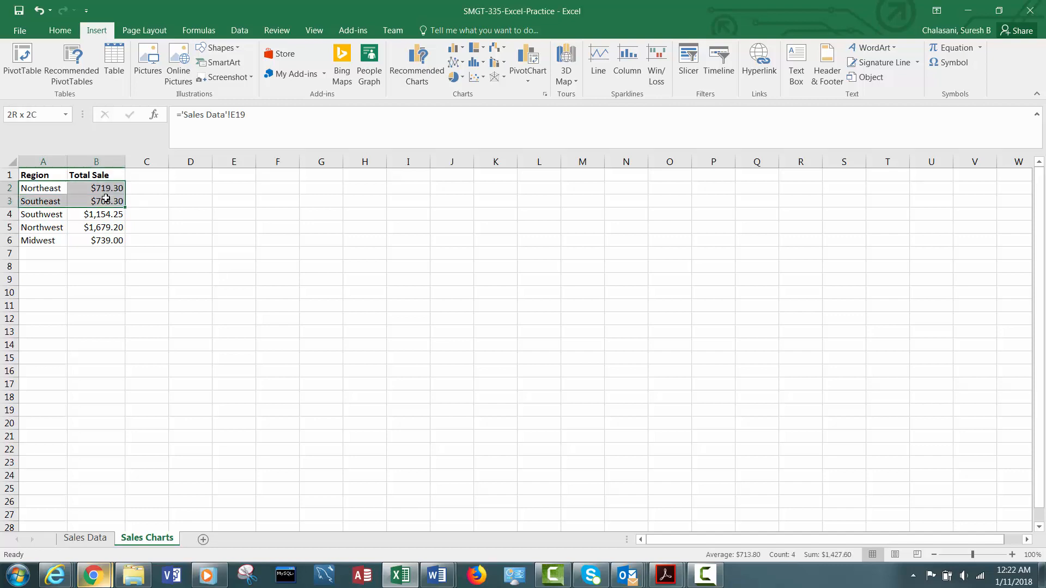
drag(31, 174, 114, 237)
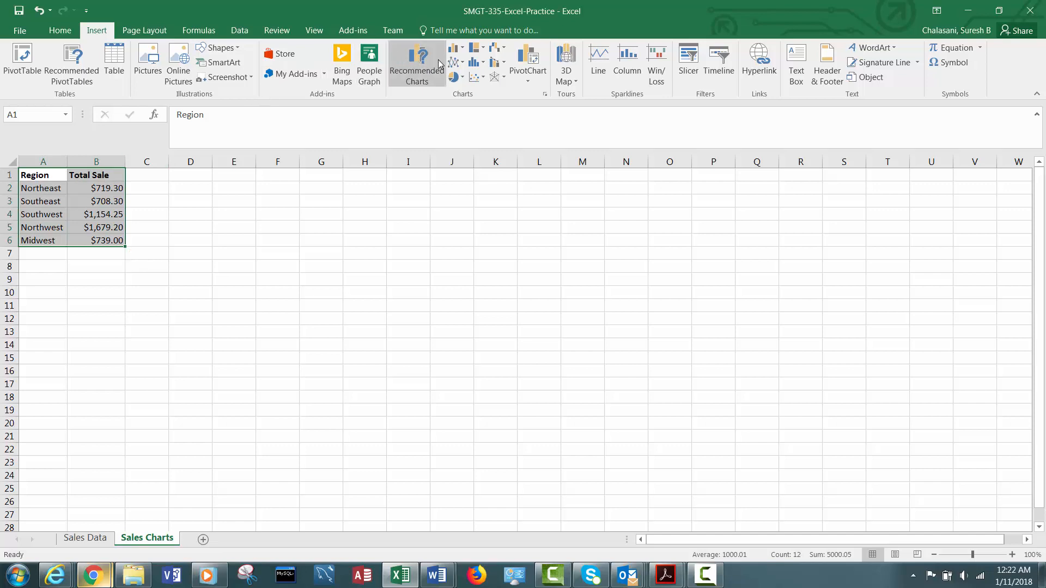
click(460, 78)
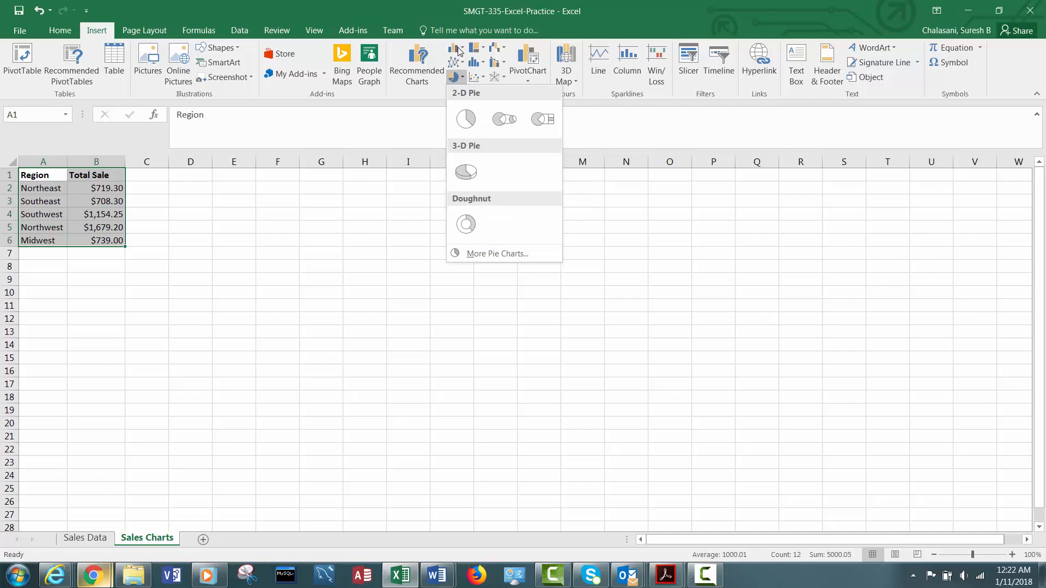
click(462, 51)
click(463, 51)
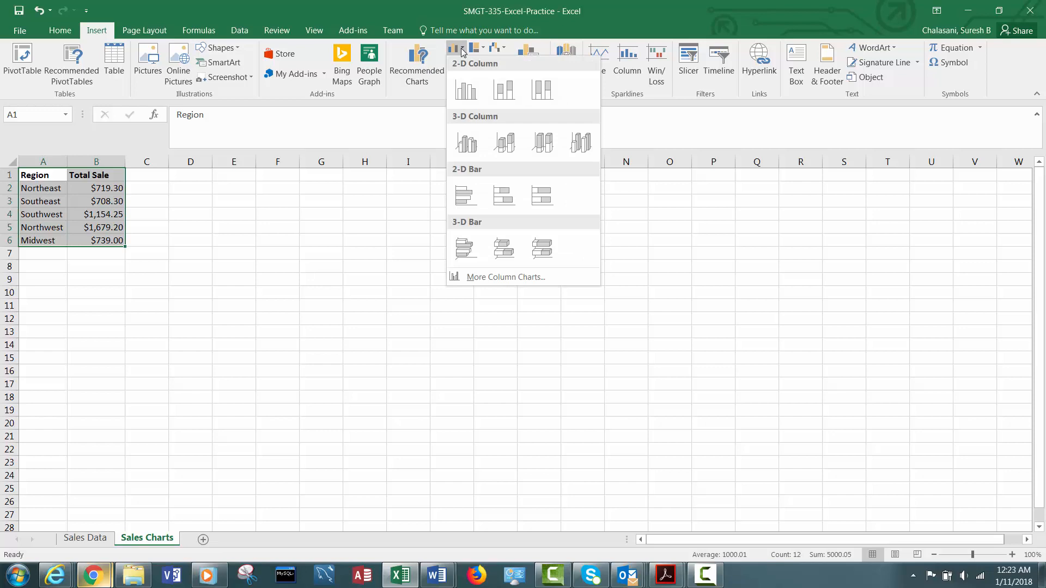
click(463, 76)
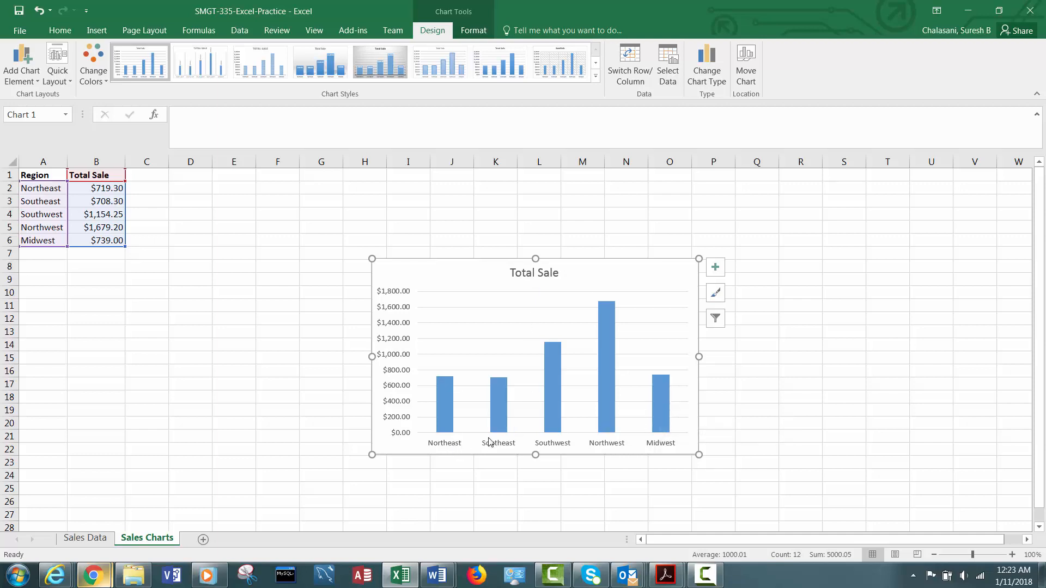
Review the assignment instructions in the browser, then return to the workbook.
mouse_move(446, 430)
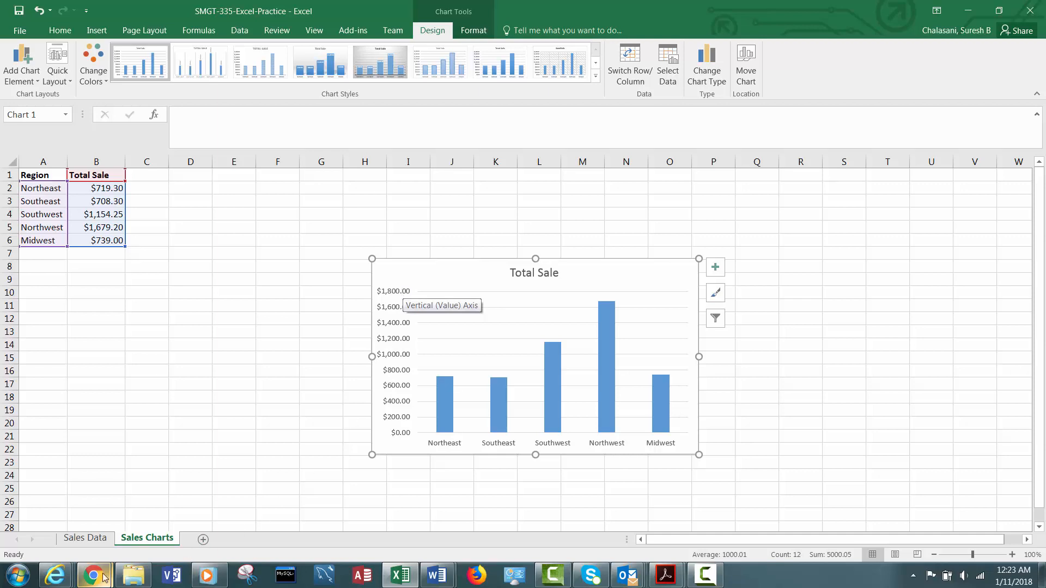
mouse_move(101, 576)
click(196, 527)
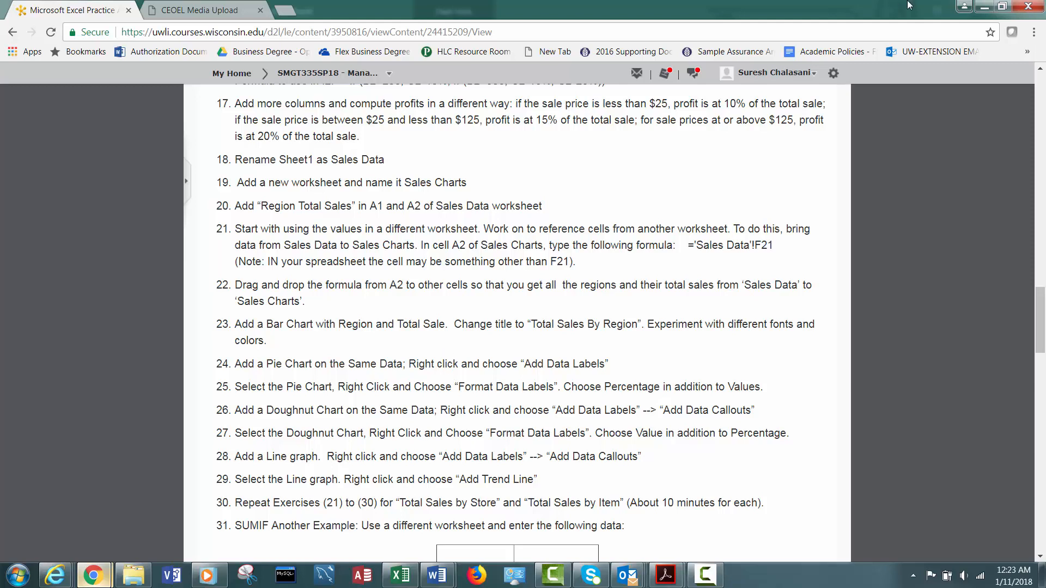
click(984, 7)
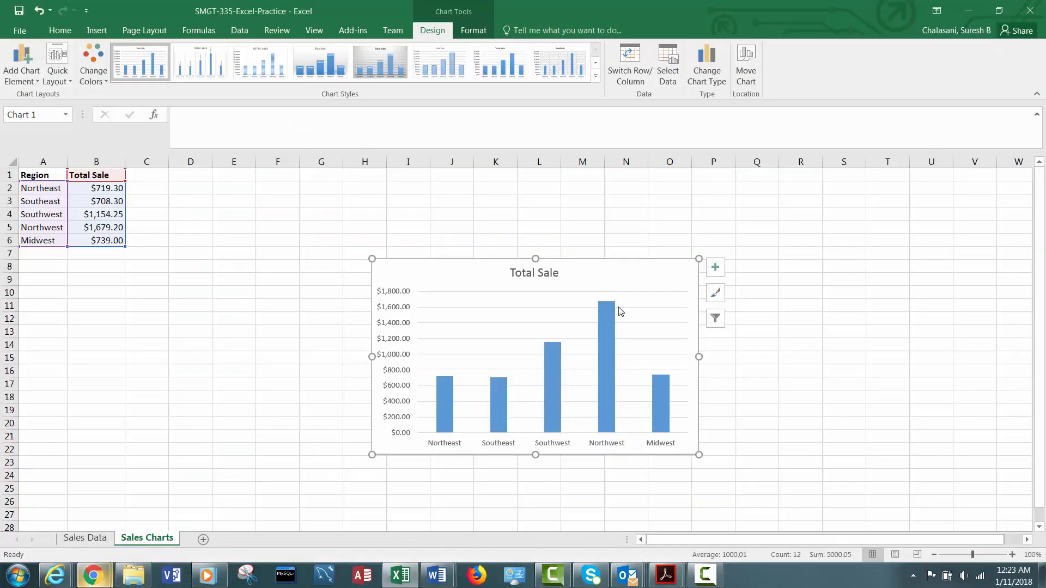
Add data labels to the column chart's bars.
click(615, 311)
click(635, 259)
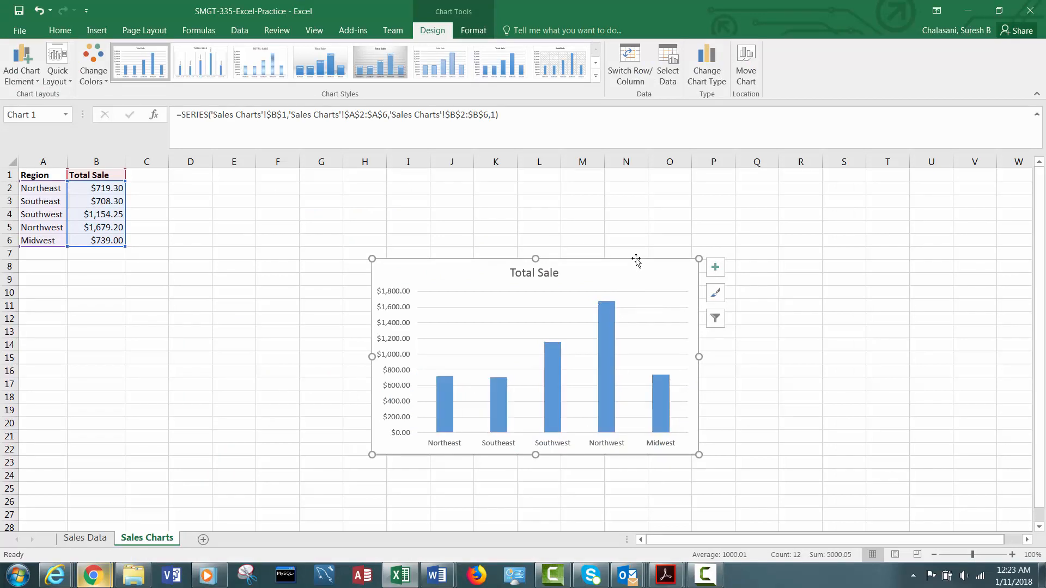
right_click(635, 259)
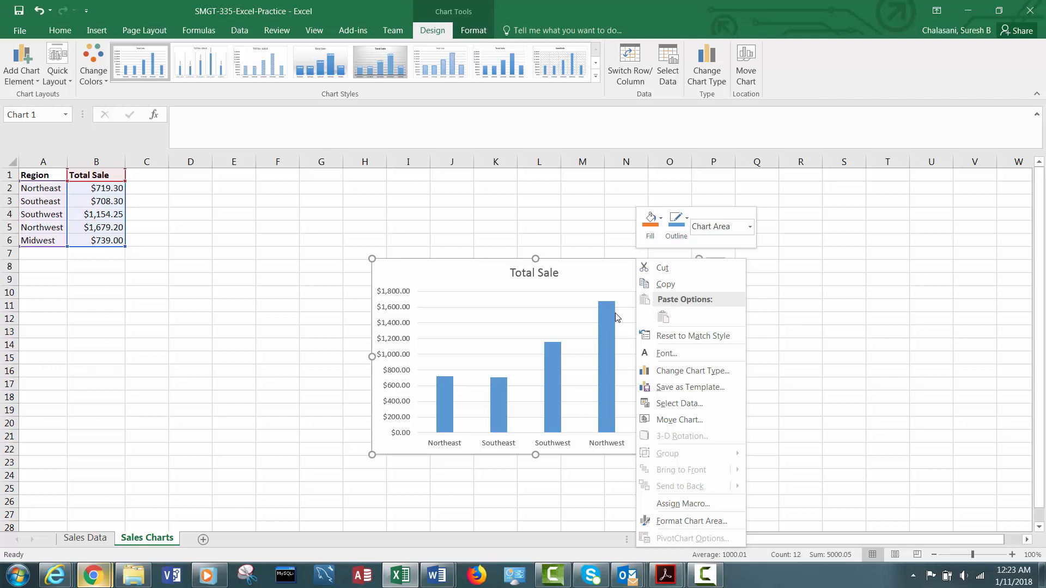
click(602, 368)
click(602, 369)
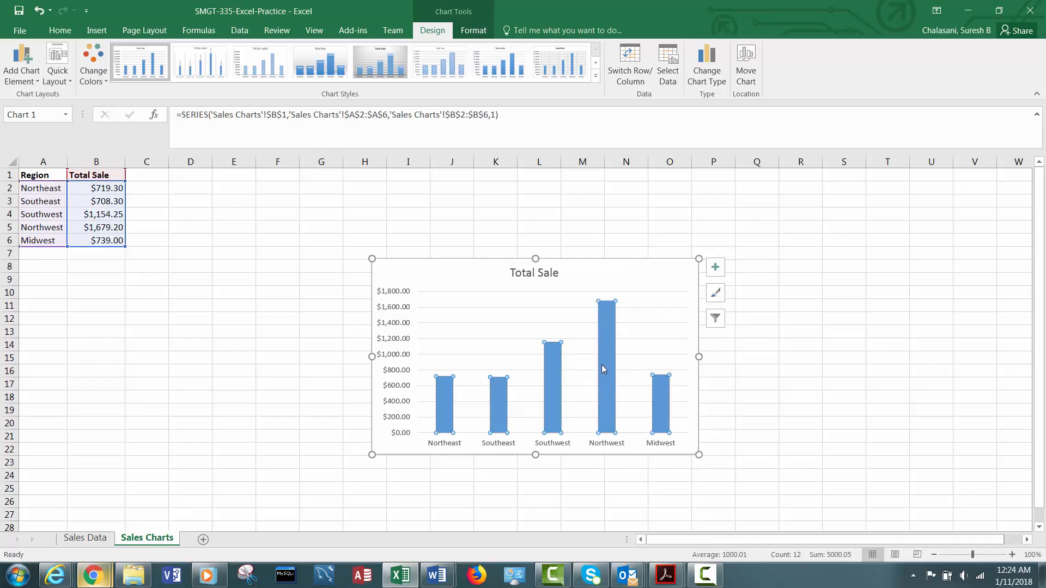
right_click(603, 369)
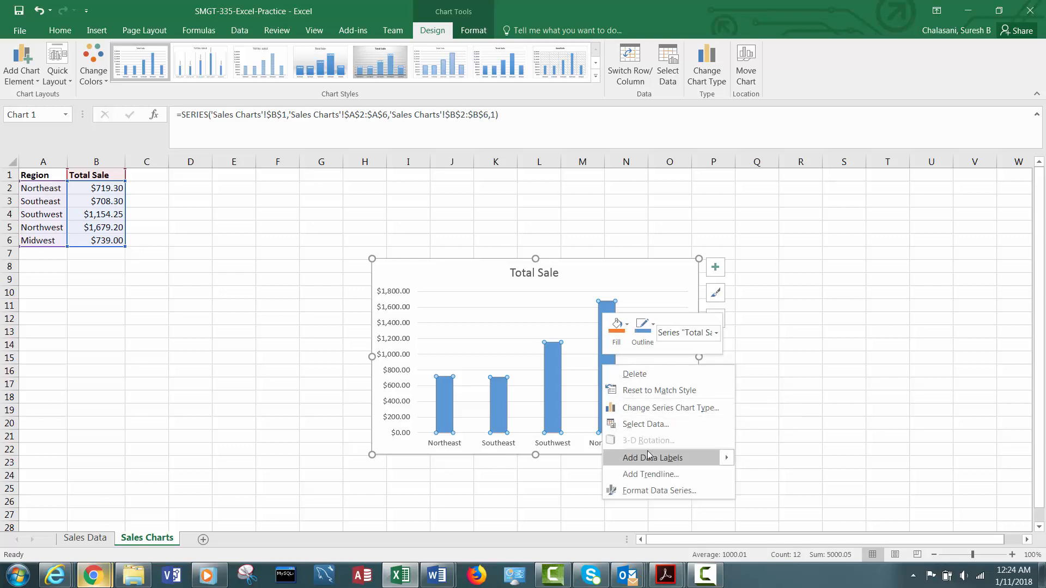
mouse_move(649, 458)
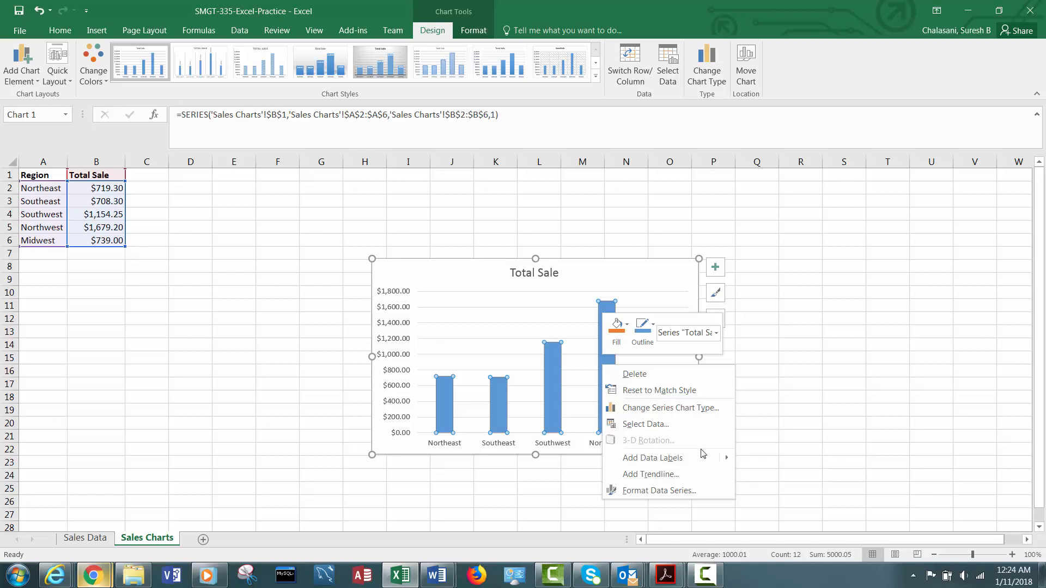
mouse_move(695, 458)
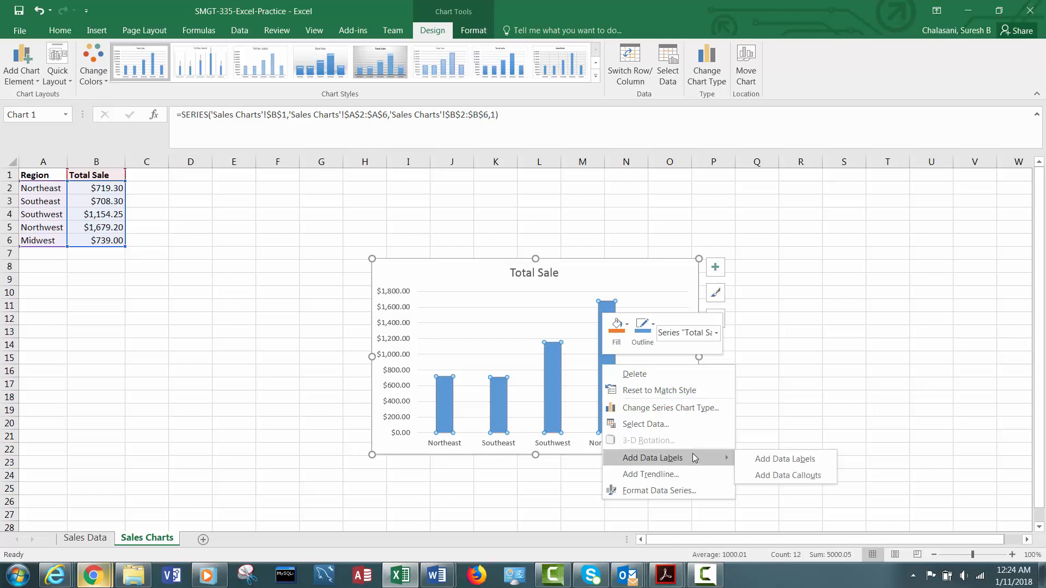
click(767, 463)
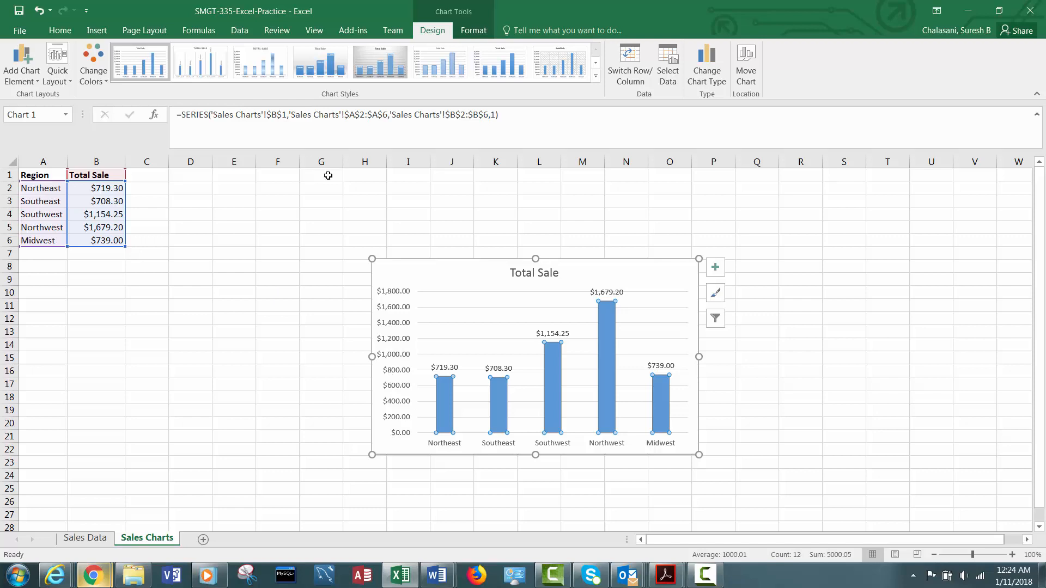
Select the Region and Total Sale data in A1:B6 and insert a 2-D pie chart.
click(42, 176)
drag(77, 177, 117, 240)
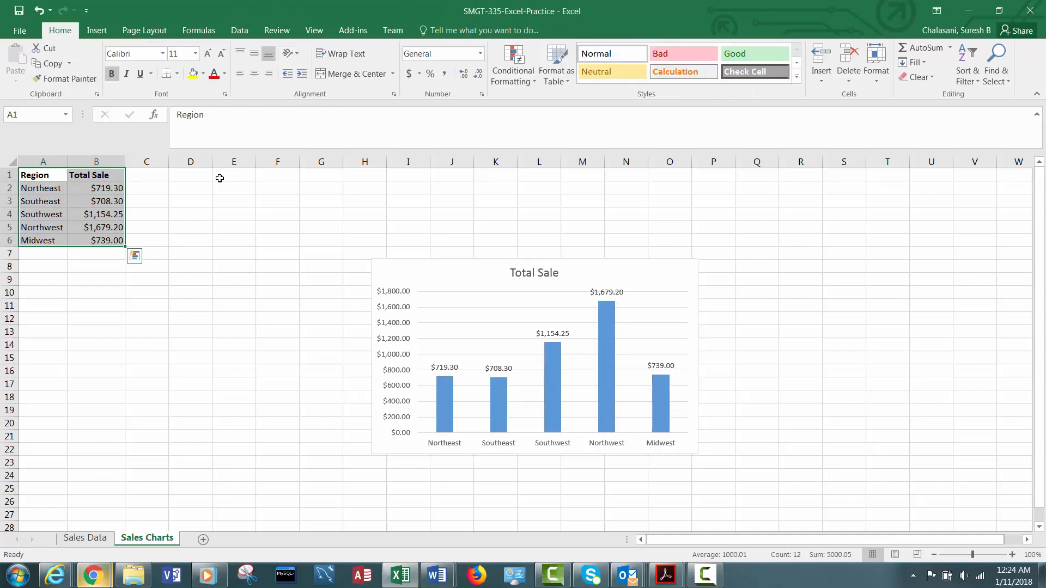
click(102, 34)
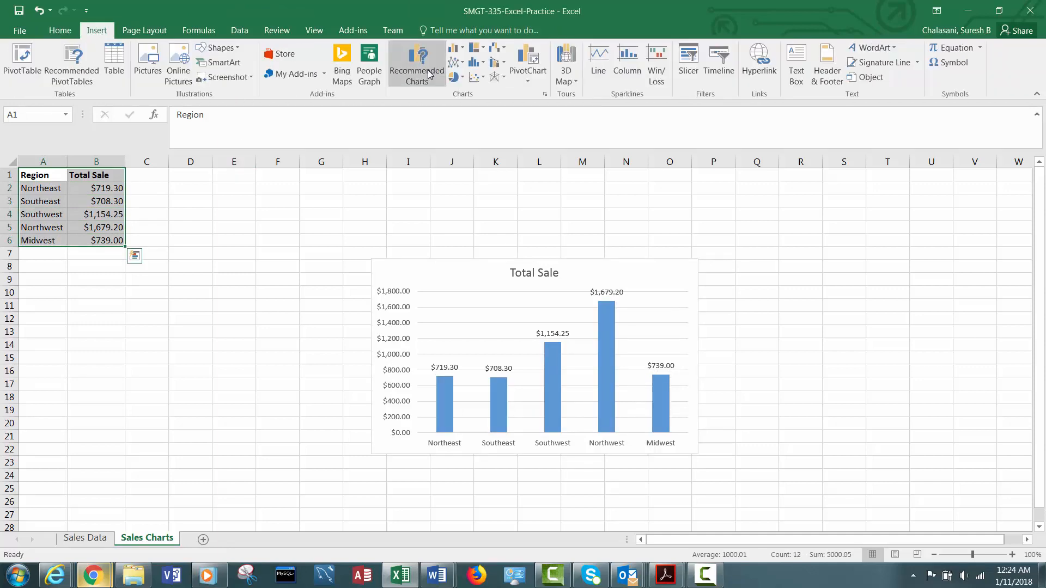
click(460, 81)
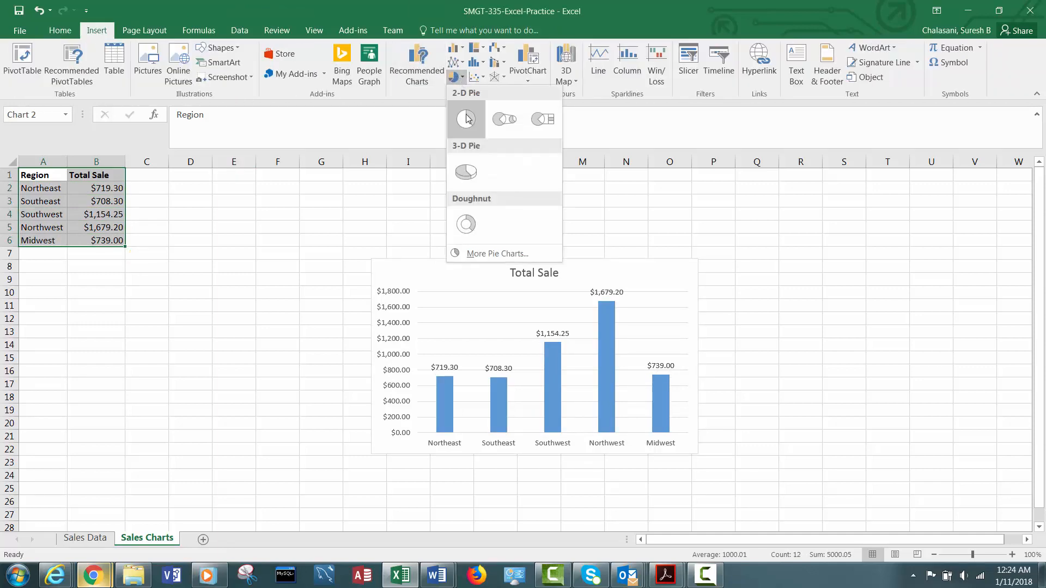
click(466, 120)
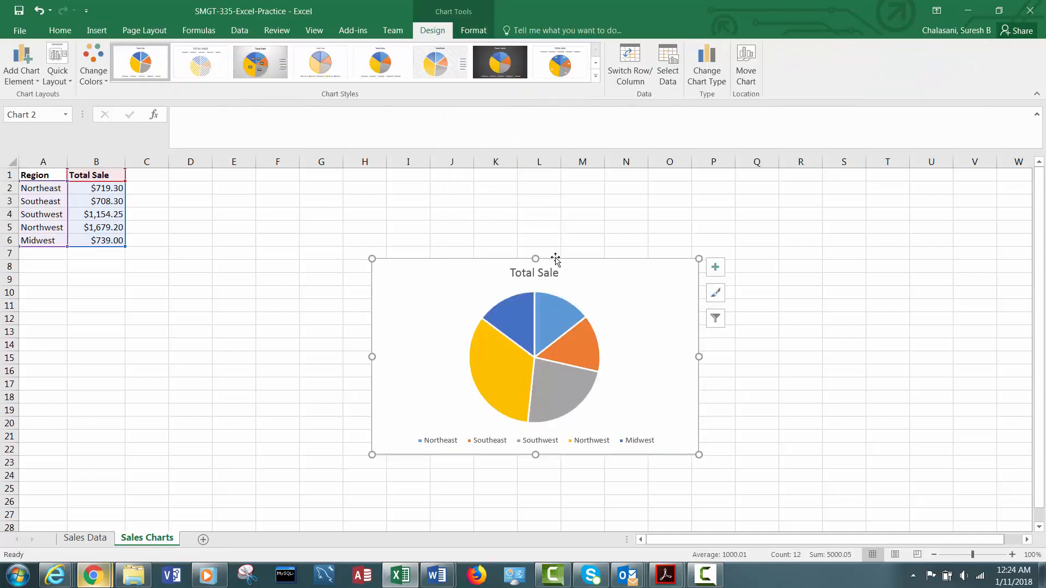
Arrange the charts so the column chart sits beside the data near row 1 and the pie chart to its right.
drag(554, 256, 885, 258)
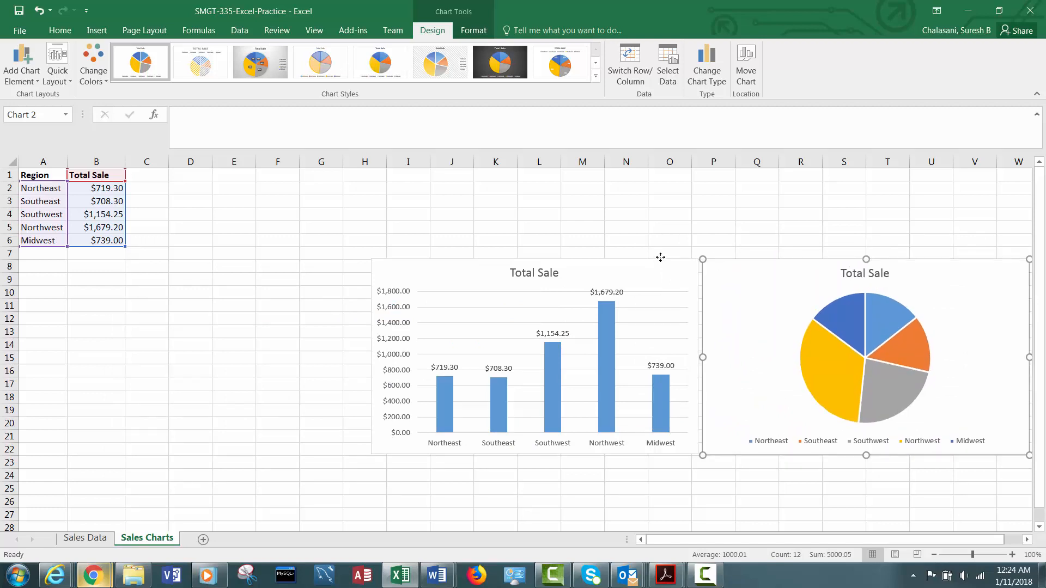
drag(660, 259, 448, 175)
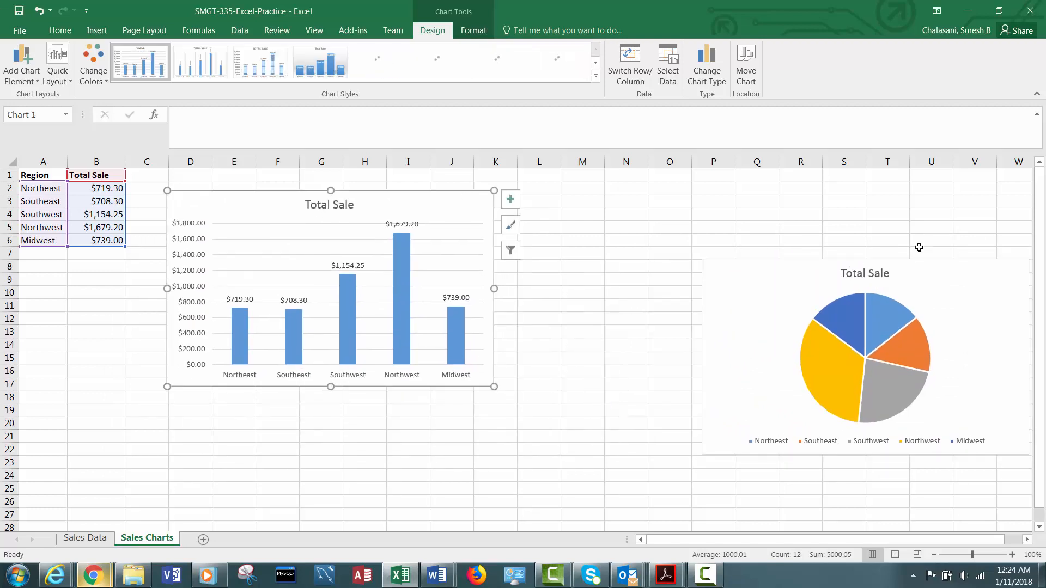
drag(914, 262, 722, 191)
Add data labels to the pie chart's slices.
click(730, 283)
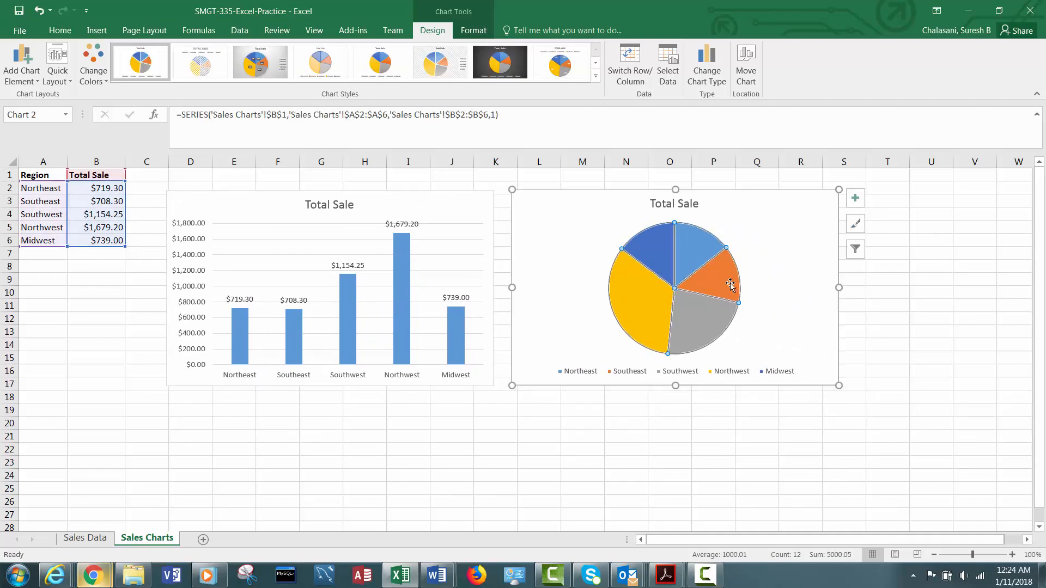
right_click(731, 286)
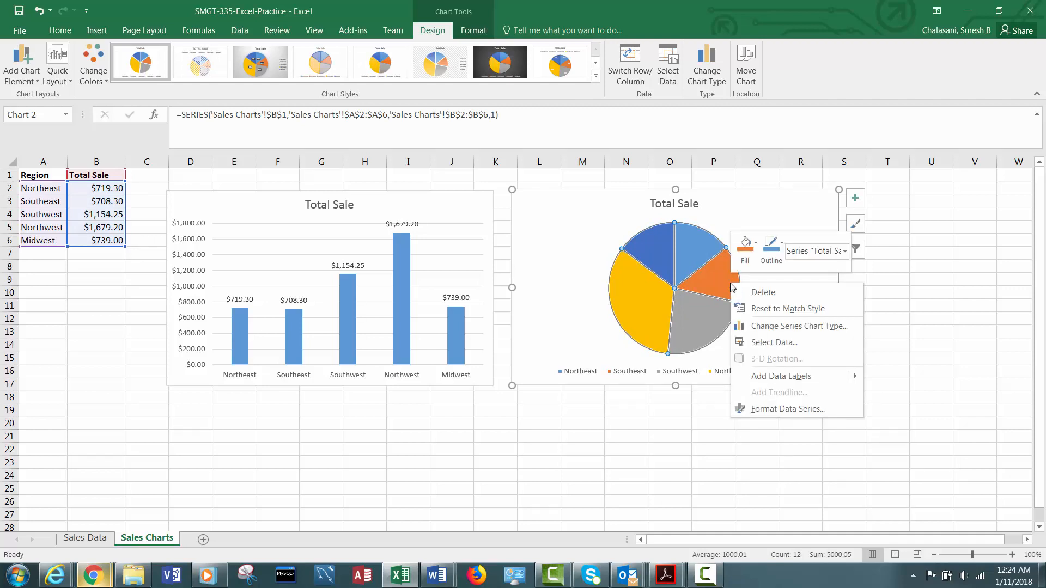
mouse_move(790, 380)
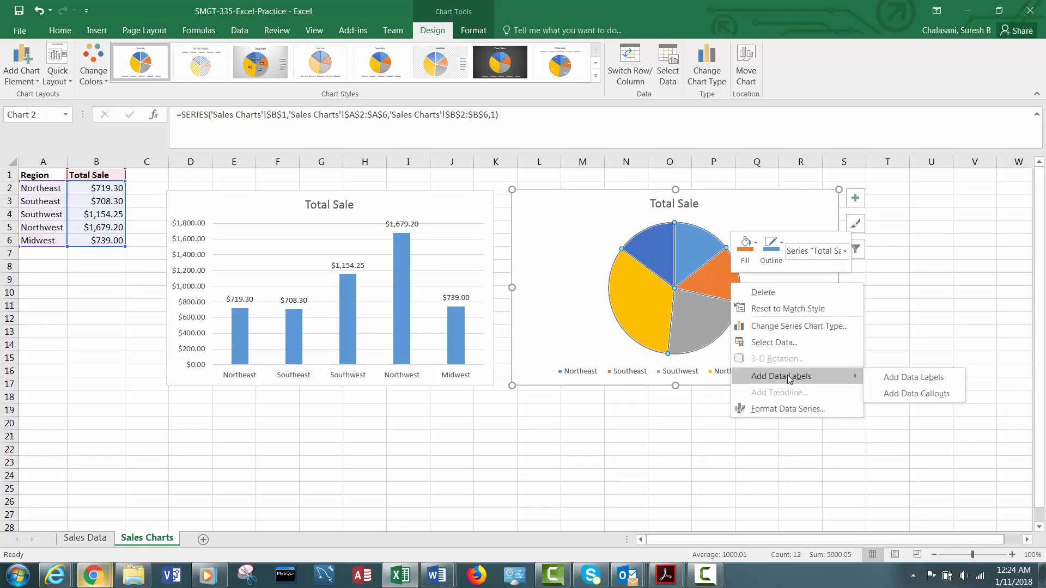
click(904, 377)
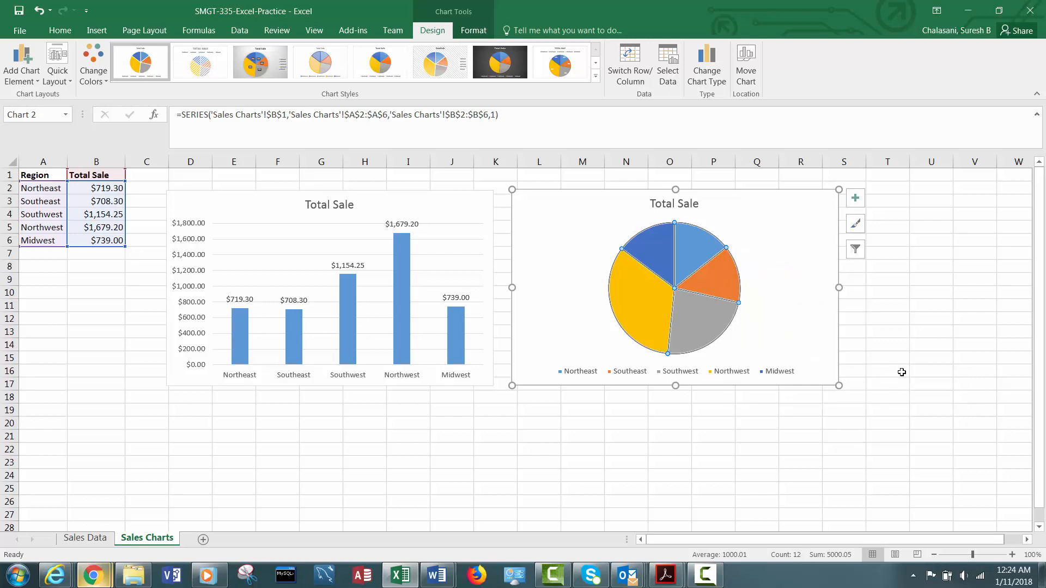
Format the pie chart's data labels to also show the percentage.
right_click(719, 283)
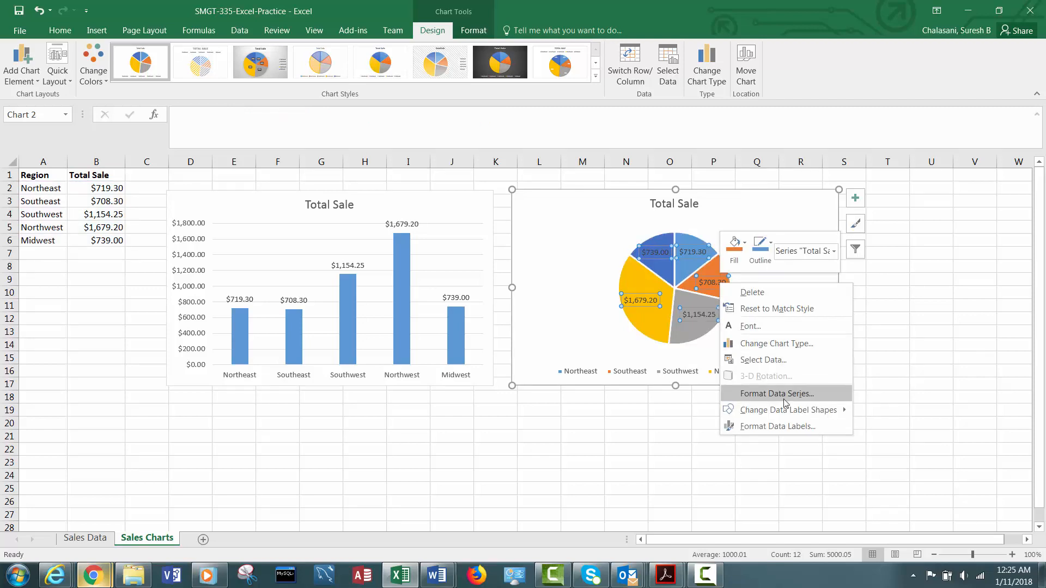
mouse_move(783, 414)
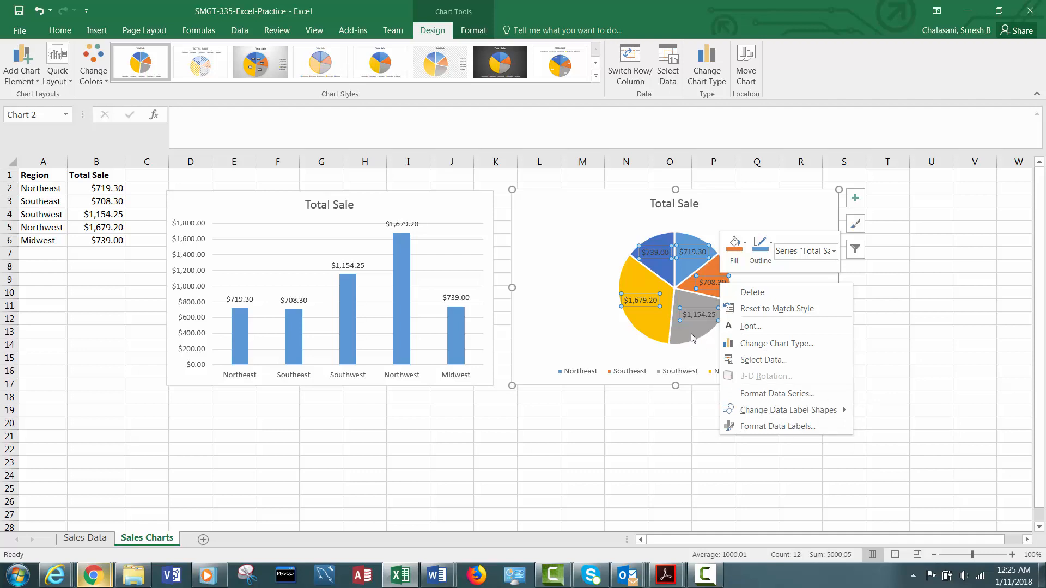
click(766, 427)
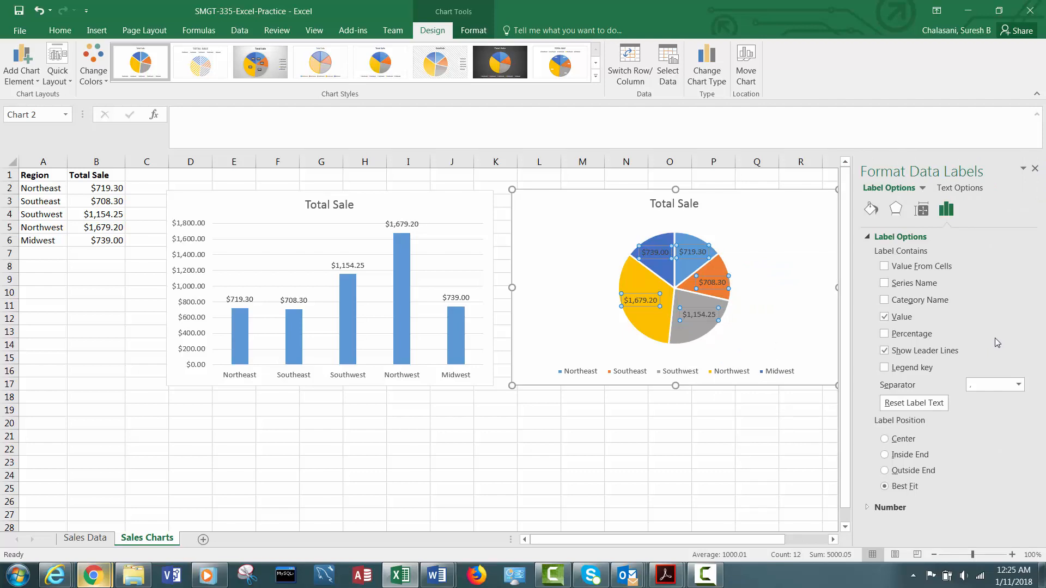
click(884, 335)
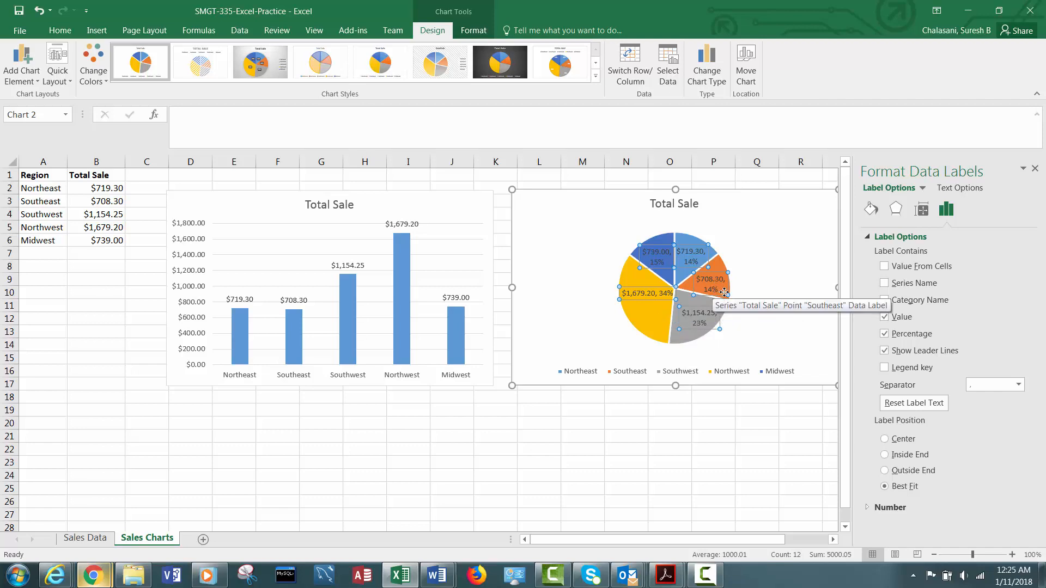
click(582, 458)
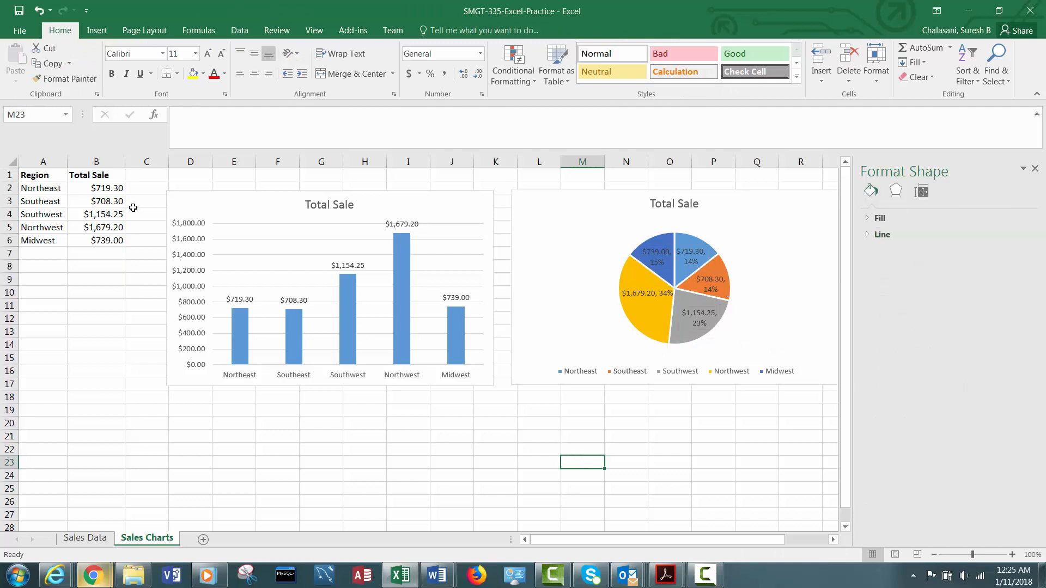
Select A1:B6 again and insert a doughnut chart.
drag(37, 173, 101, 242)
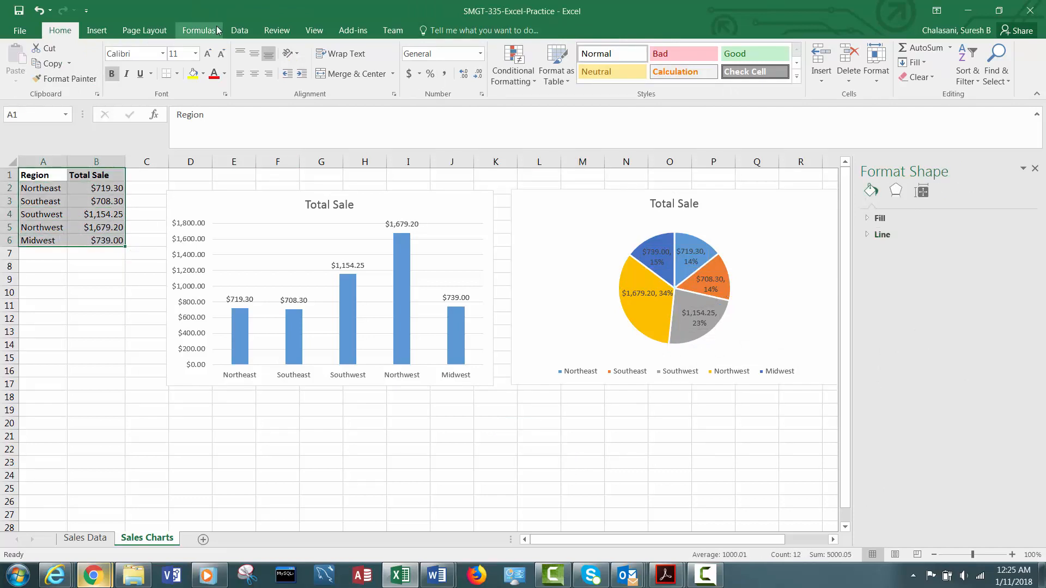
click(98, 33)
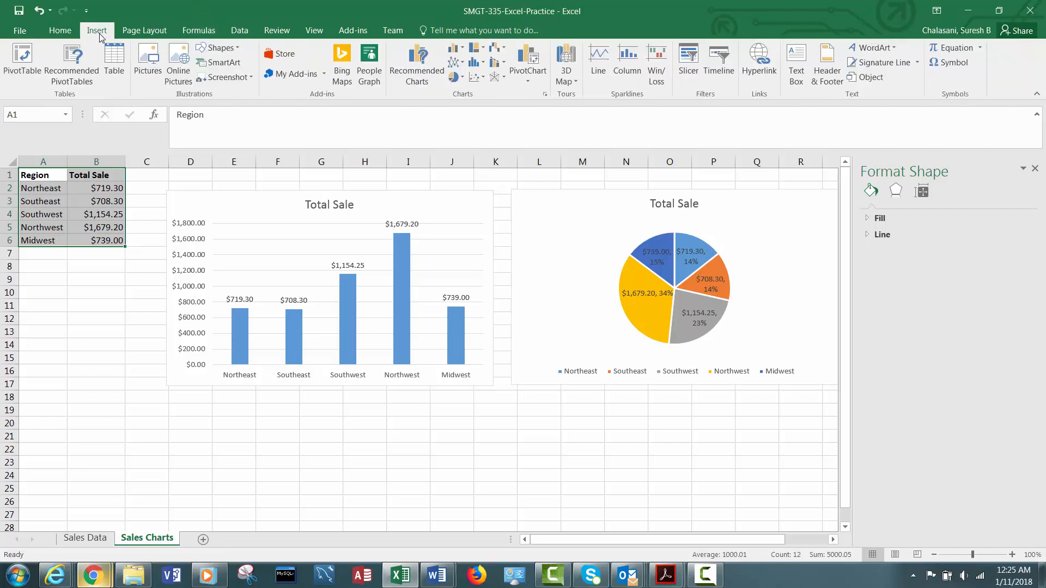
click(457, 77)
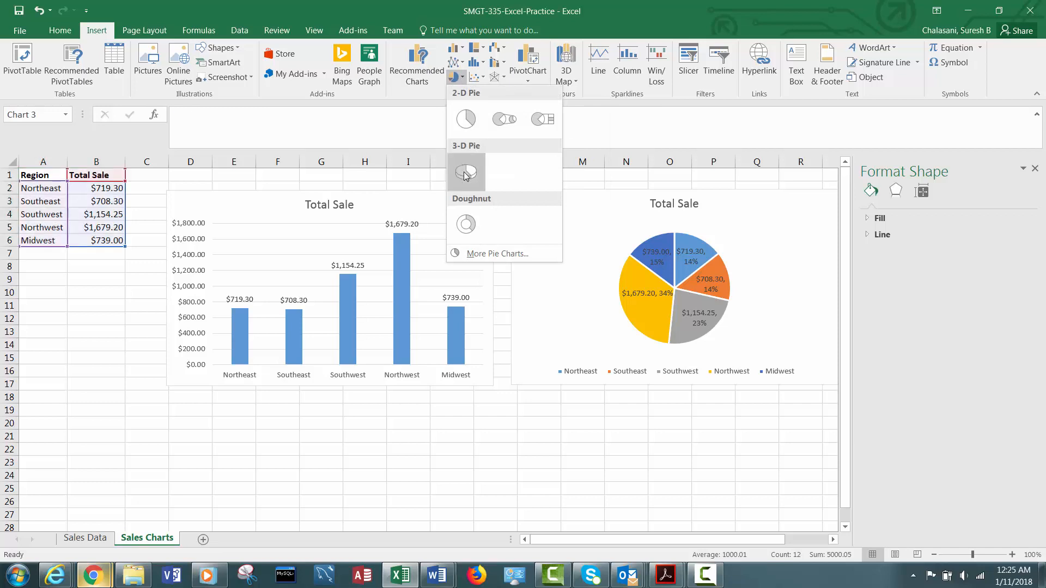
click(461, 228)
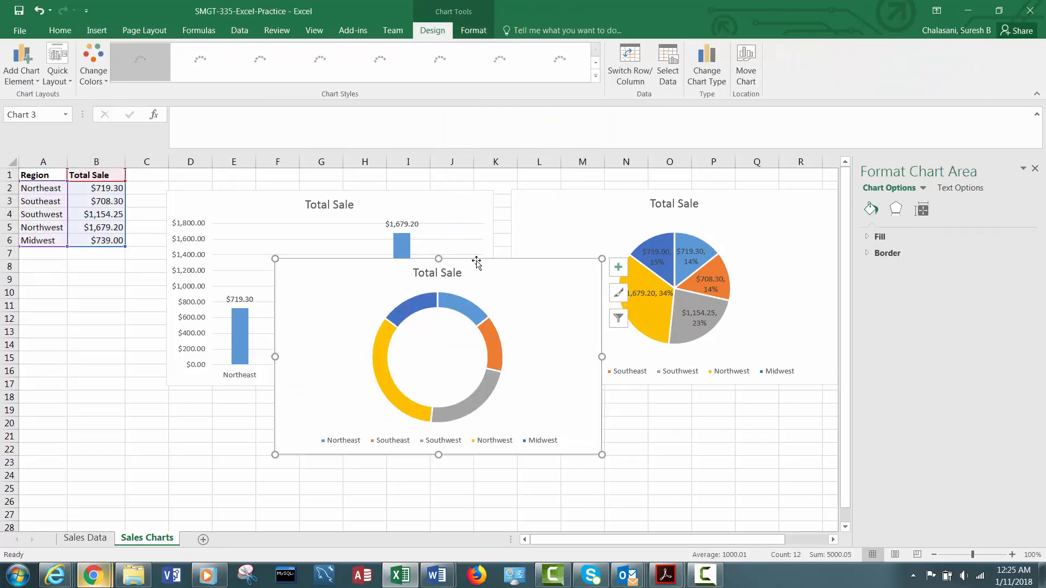
Move the doughnut chart below the column chart.
drag(474, 267, 385, 393)
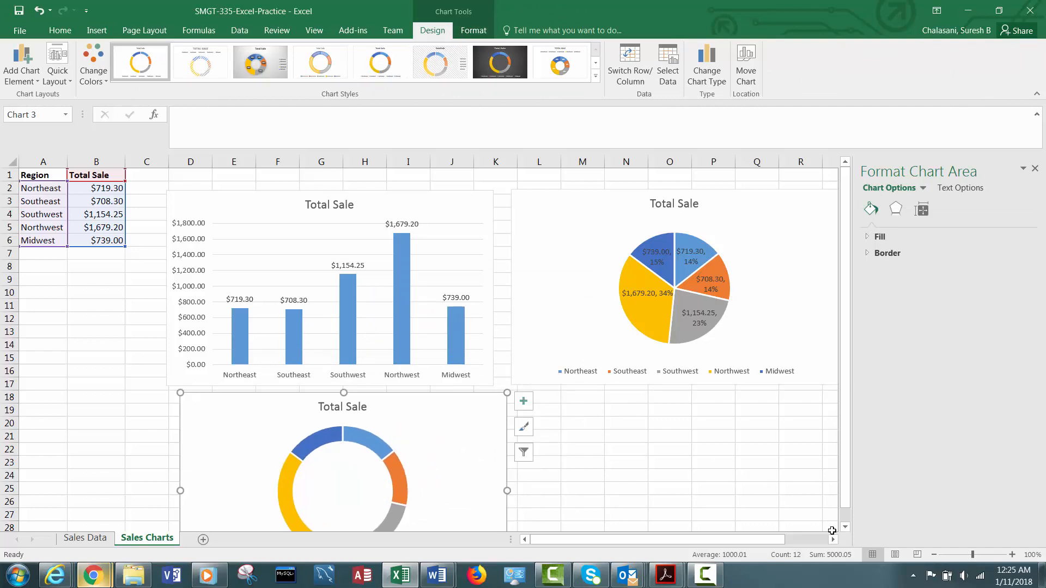
click(844, 527)
click(846, 528)
click(846, 529)
click(846, 529)
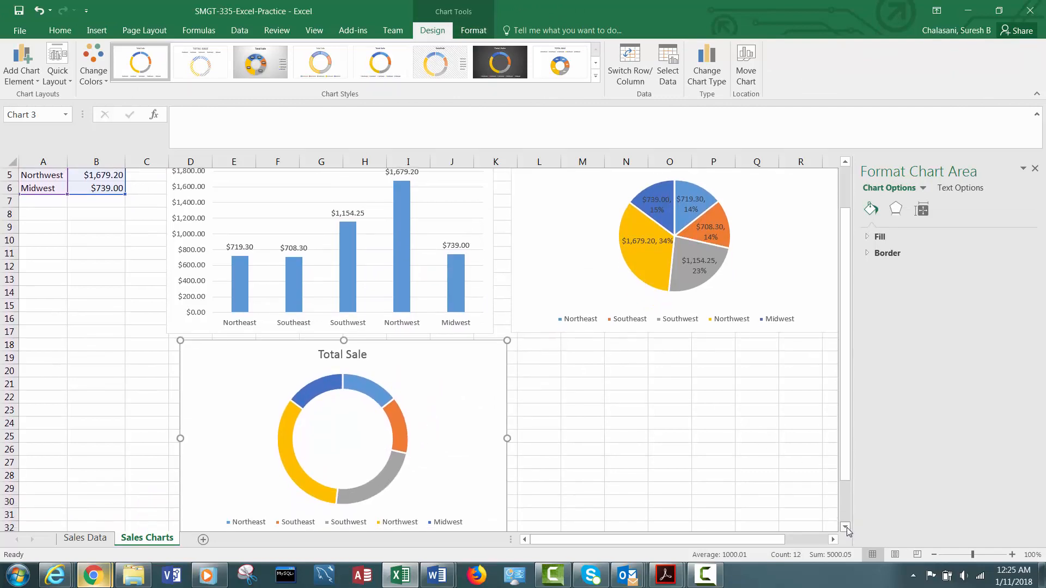
click(846, 528)
Add data labels to the doughnut chart's series.
click(383, 467)
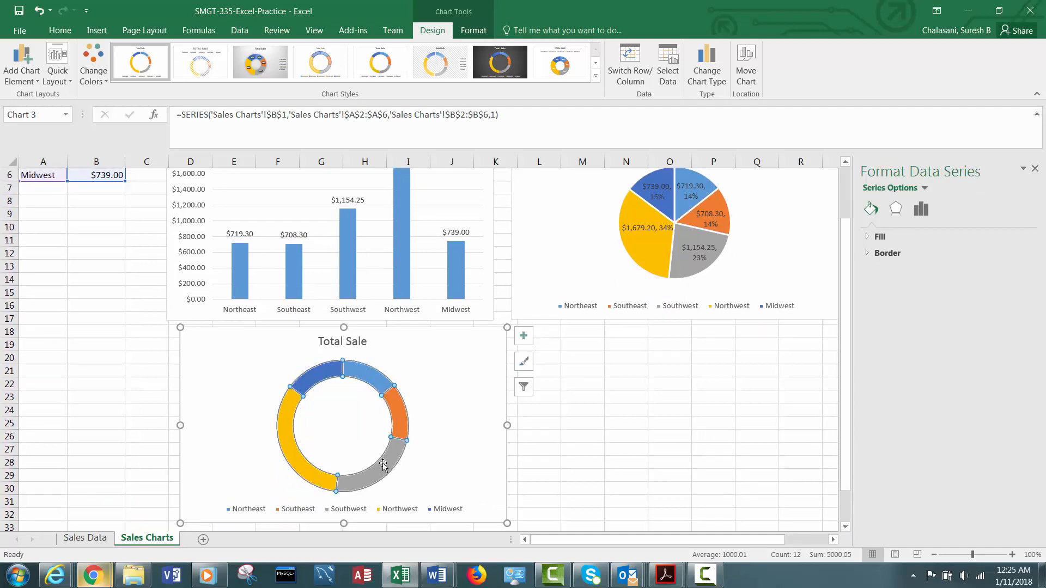
right_click(383, 464)
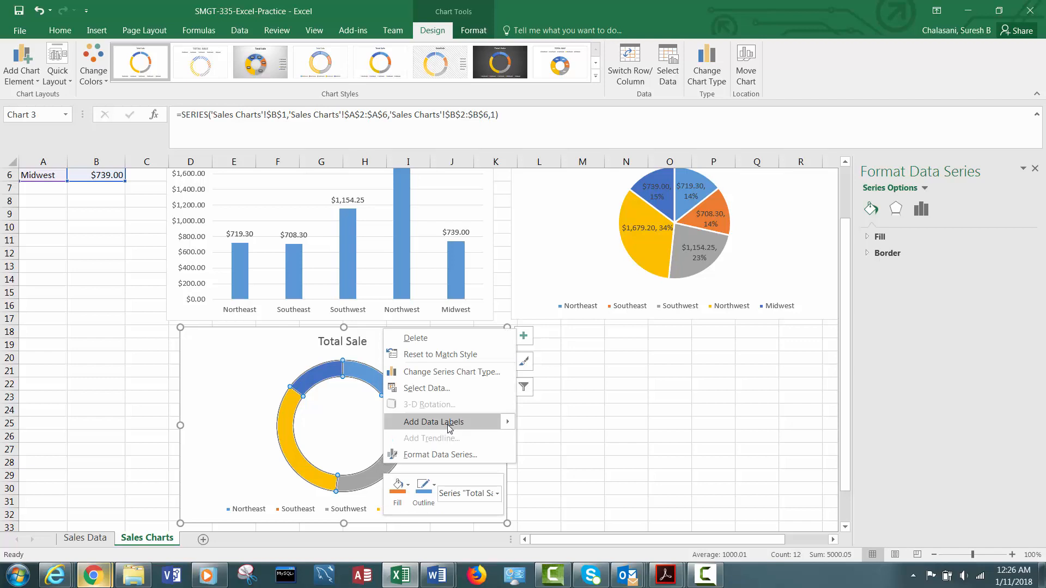
mouse_move(509, 432)
click(566, 423)
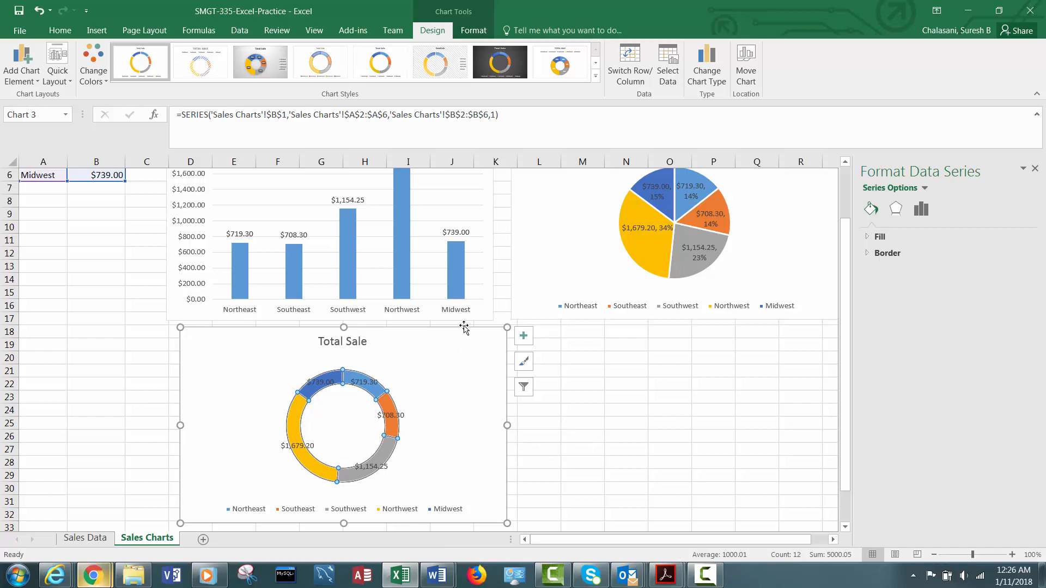
Change the doughnut chart to a 2-D line chart.
drag(846, 239, 849, 189)
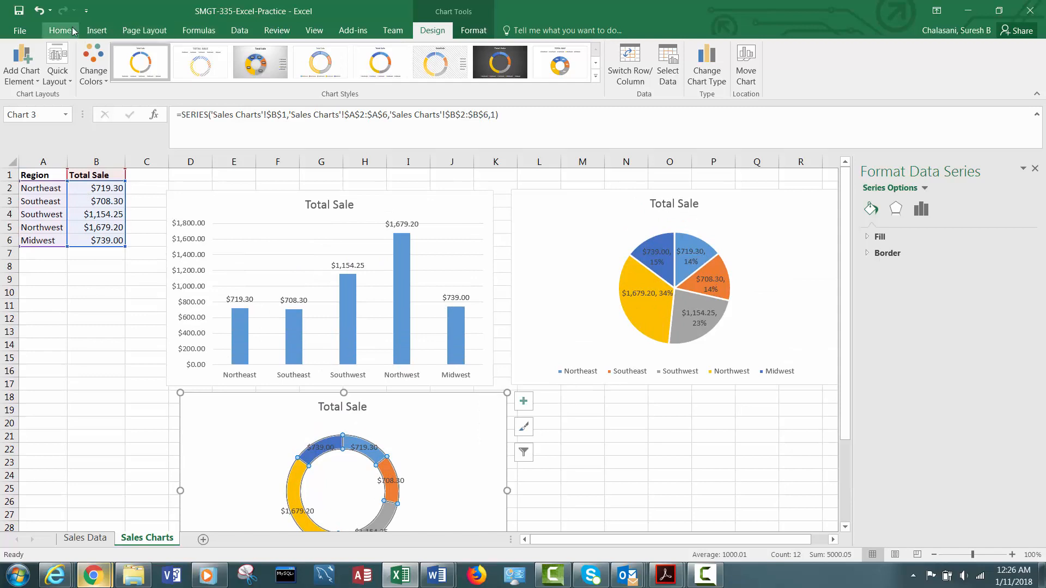
click(98, 33)
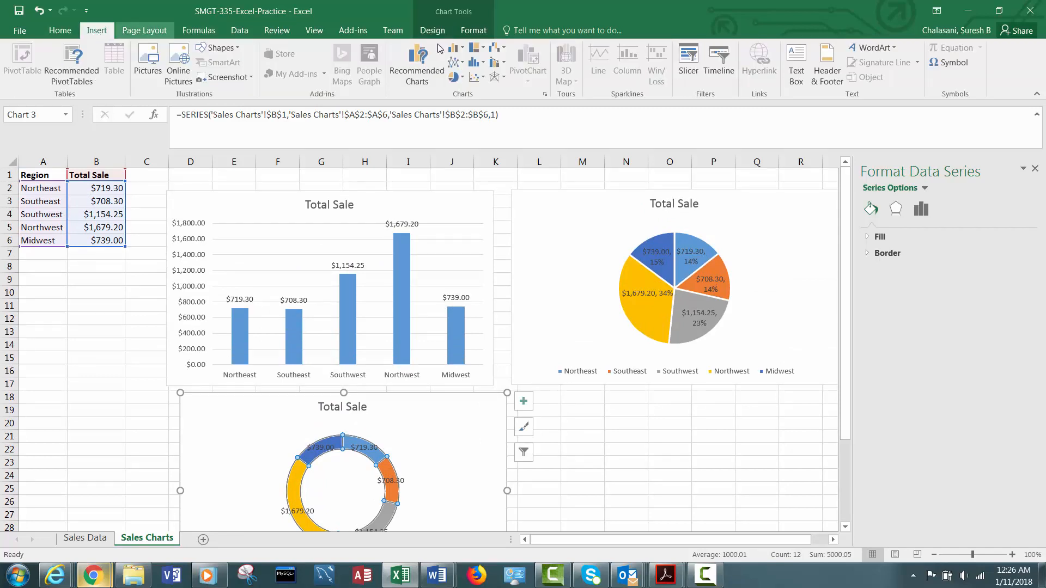
click(462, 64)
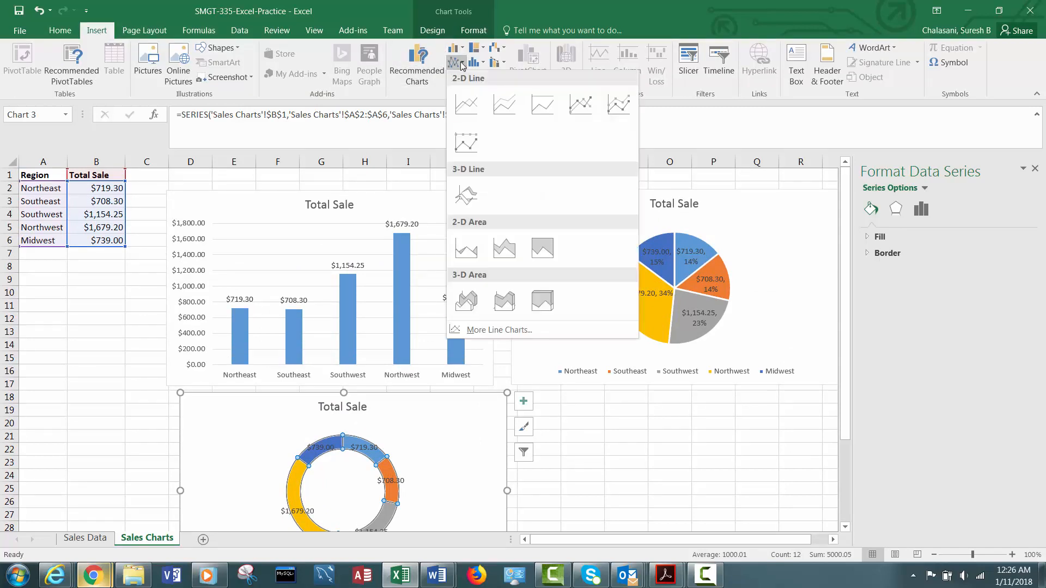
click(468, 103)
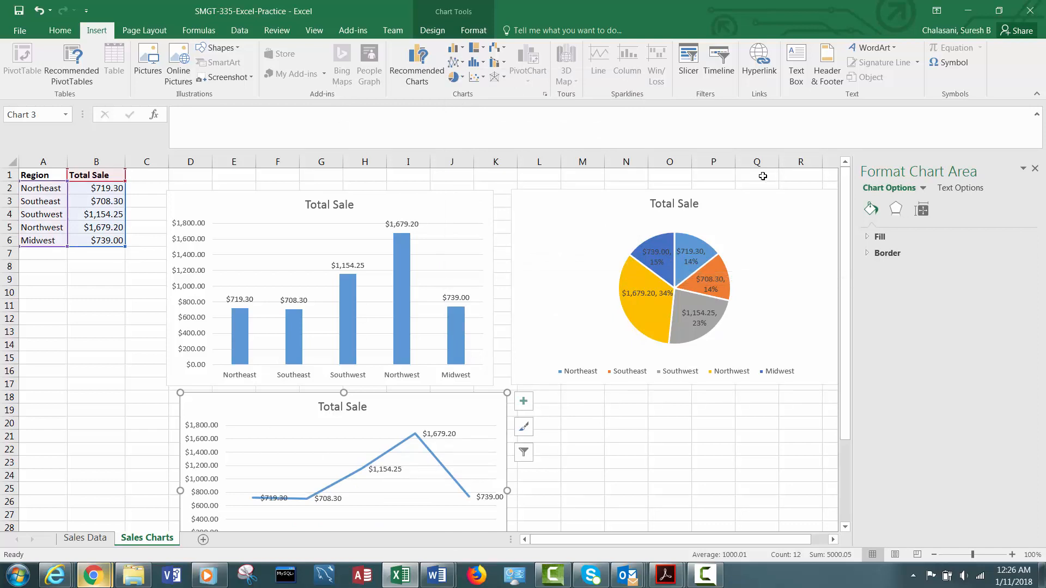
Add a linear trendline to the line chart's Total Sale series.
drag(845, 238, 862, 360)
mouse_move(471, 286)
mouse_down()
mouse_move(729, 306)
mouse_move(479, 310)
mouse_move(487, 304)
mouse_move(457, 291)
mouse_up()
mouse_move(846, 368)
mouse_down()
mouse_move(848, 298)
mouse_move(843, 398)
mouse_move(849, 330)
mouse_move(843, 370)
mouse_up()
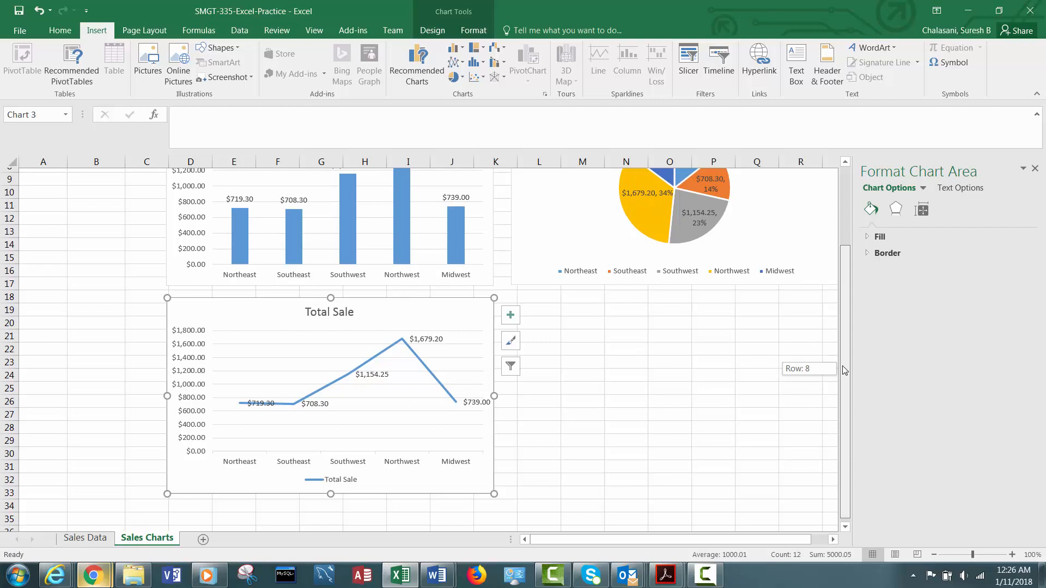
drag(844, 371, 847, 341)
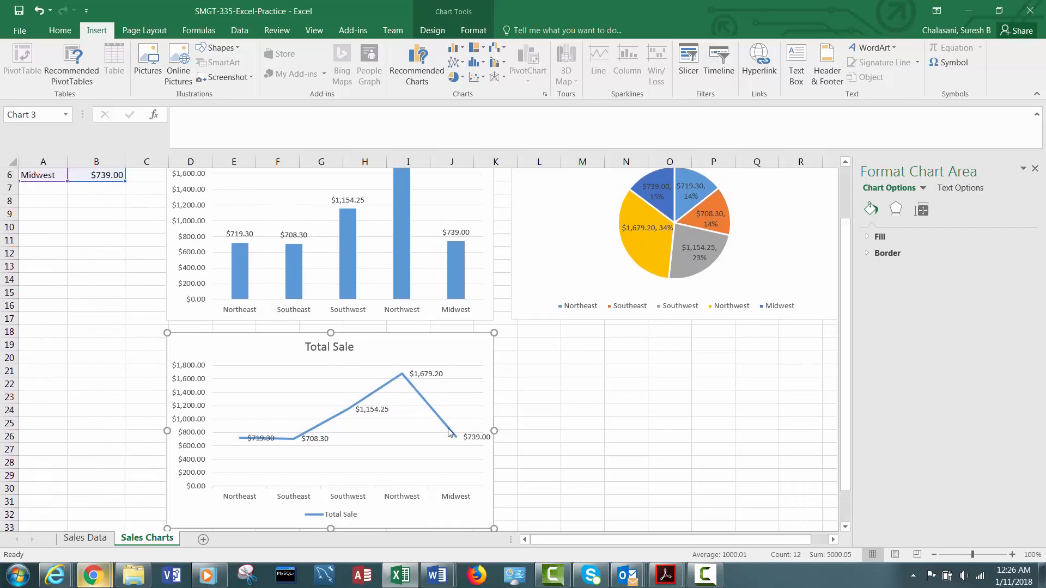
click(440, 421)
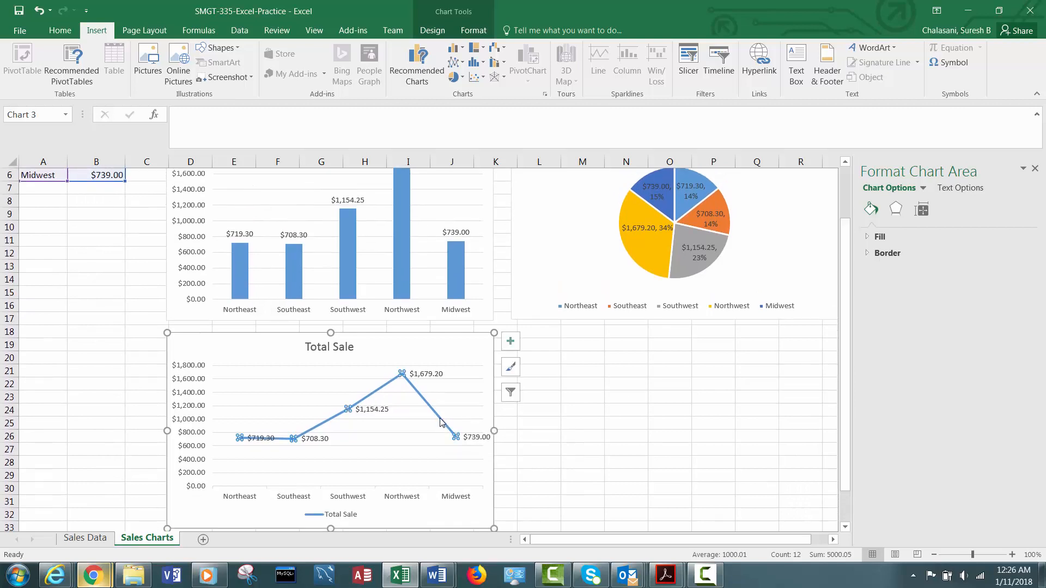
right_click(440, 421)
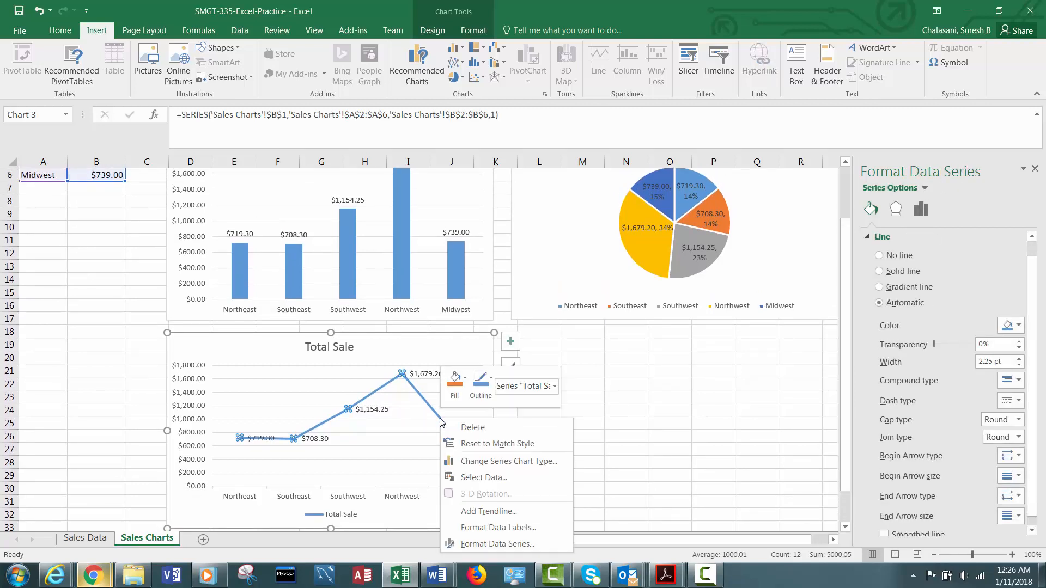
click(486, 513)
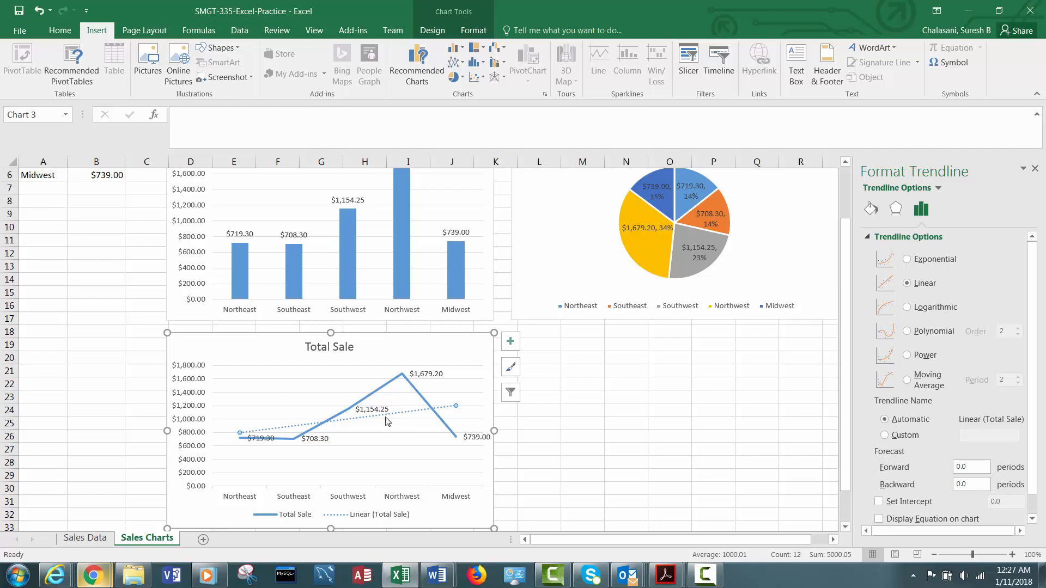
Display the trendline's equation and R-squared value on the chart.
drag(1036, 289, 1039, 339)
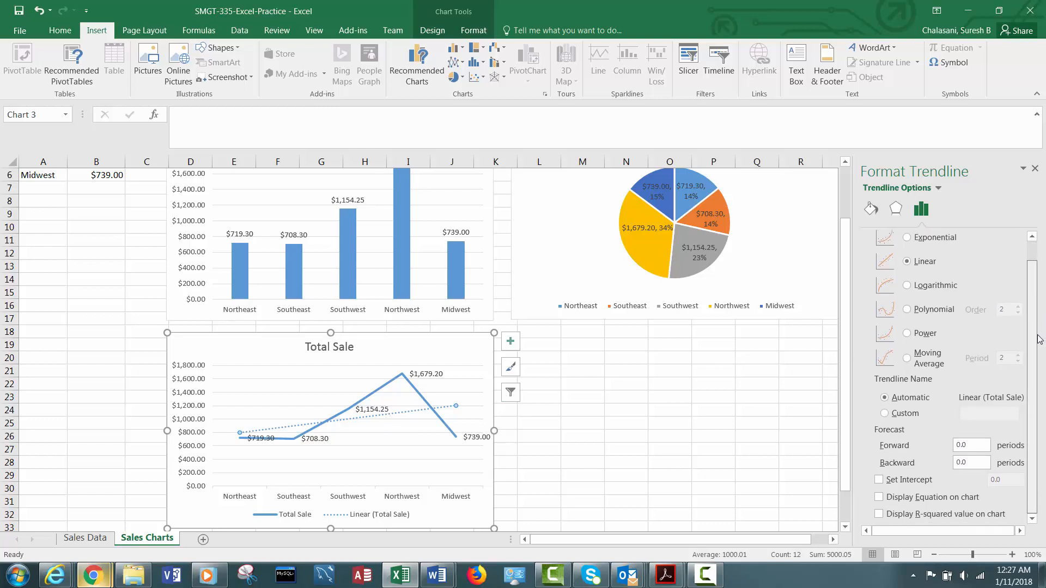
click(880, 497)
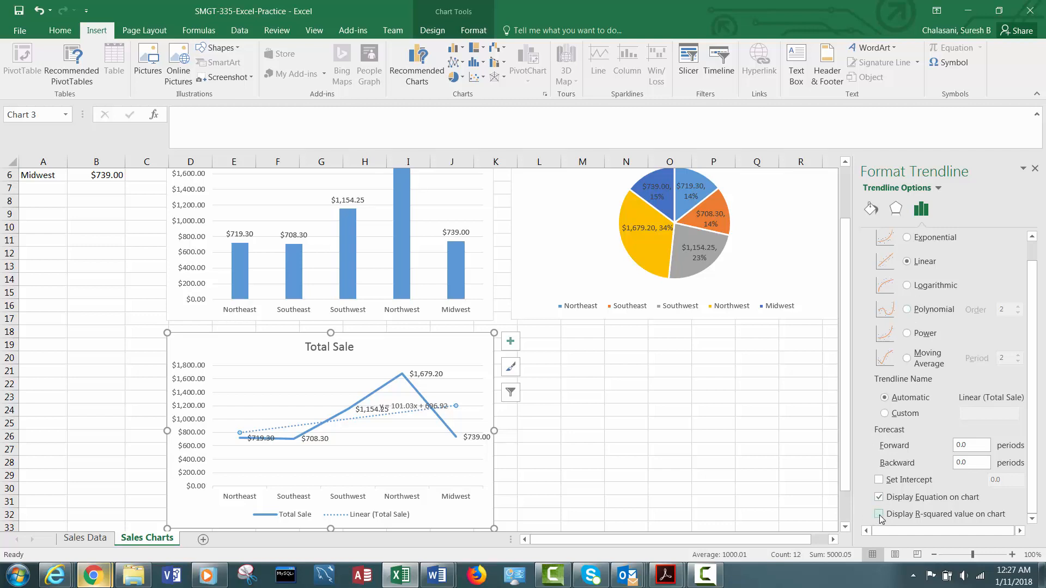
click(879, 515)
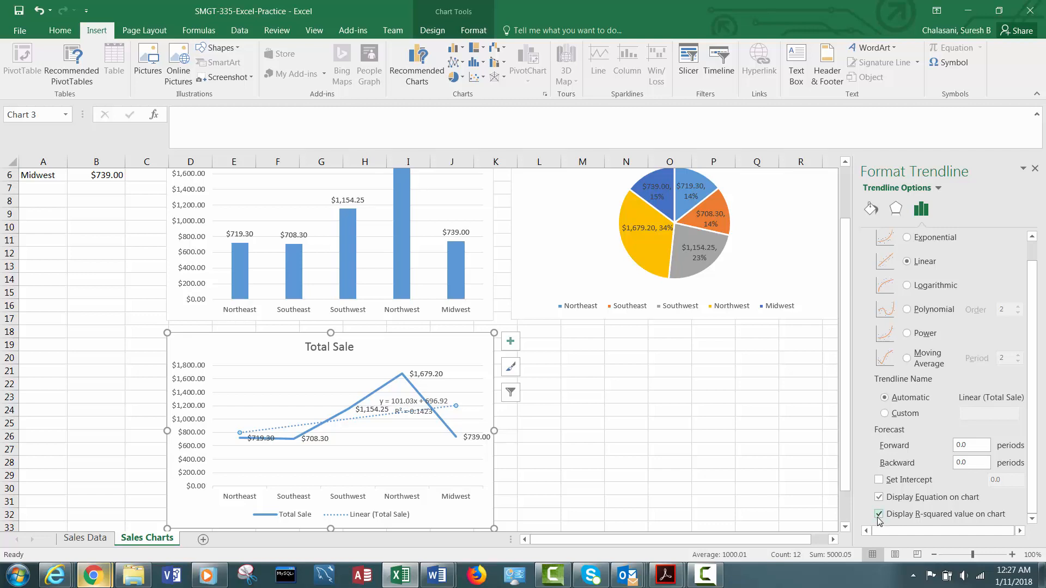
Move the trendline equation label lower, just below the trendline near the Northwest point.
click(404, 404)
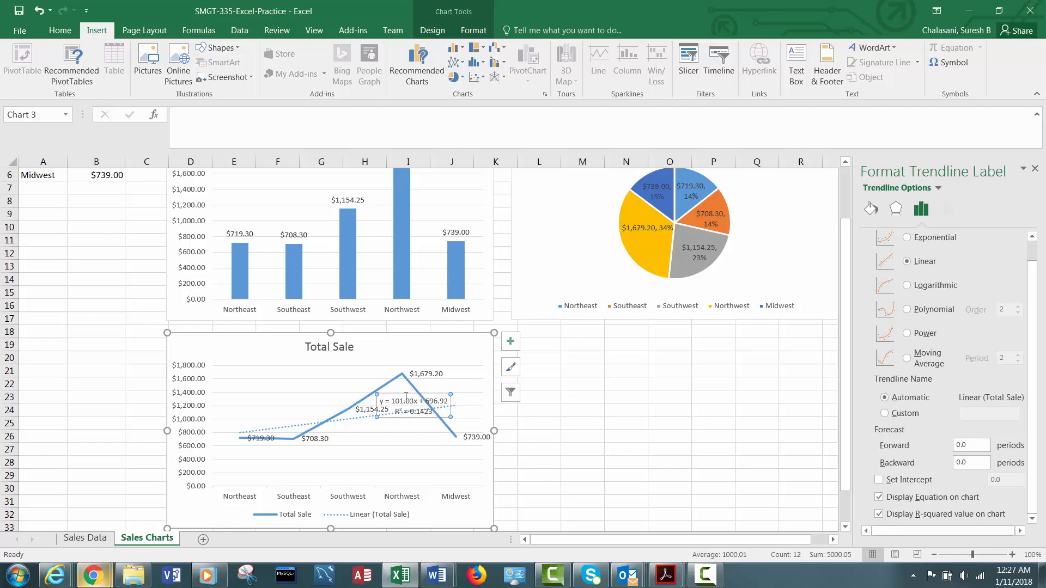
drag(406, 395, 393, 421)
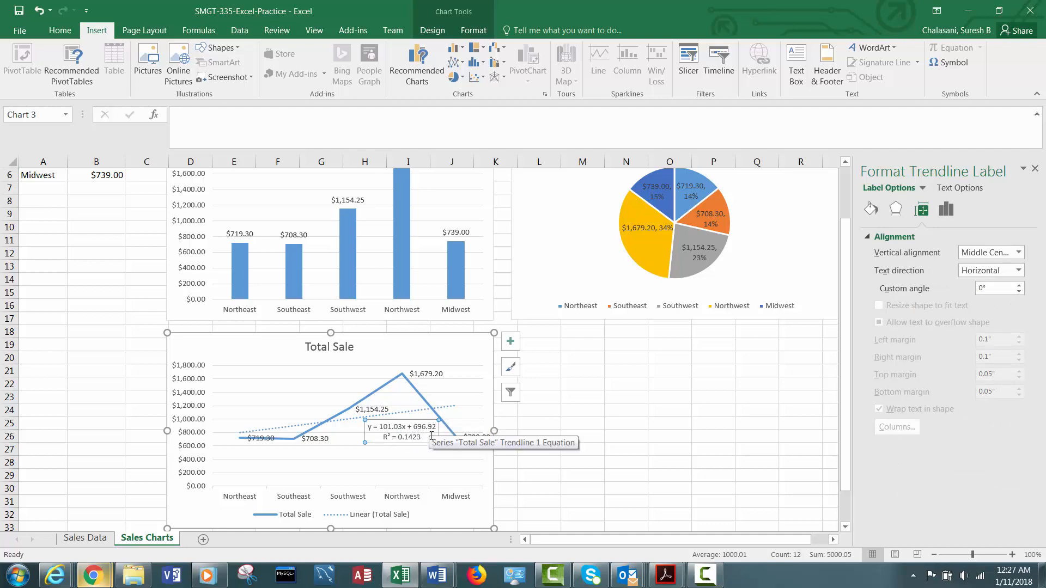
click(454, 409)
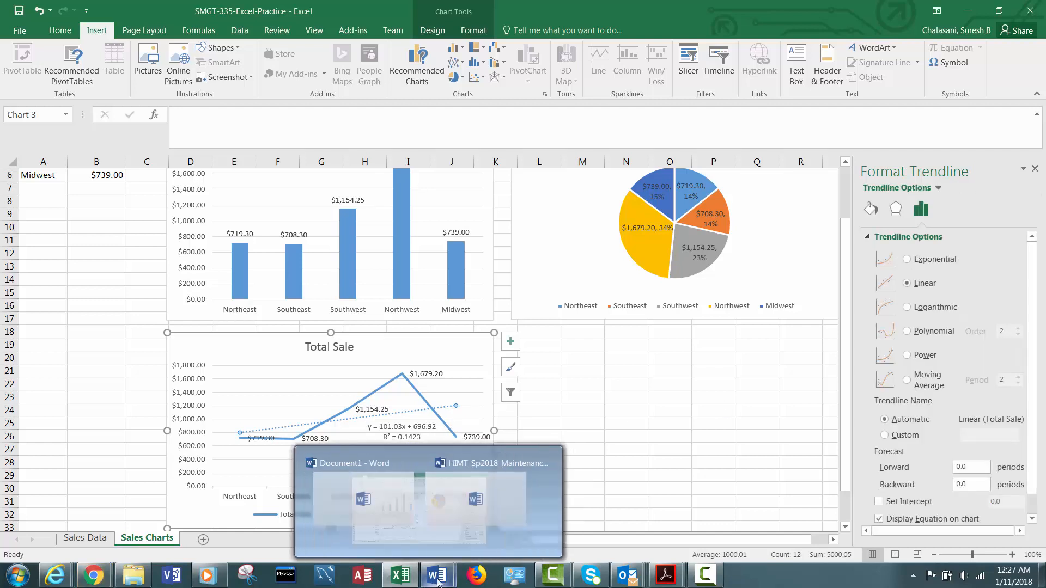
click(706, 583)
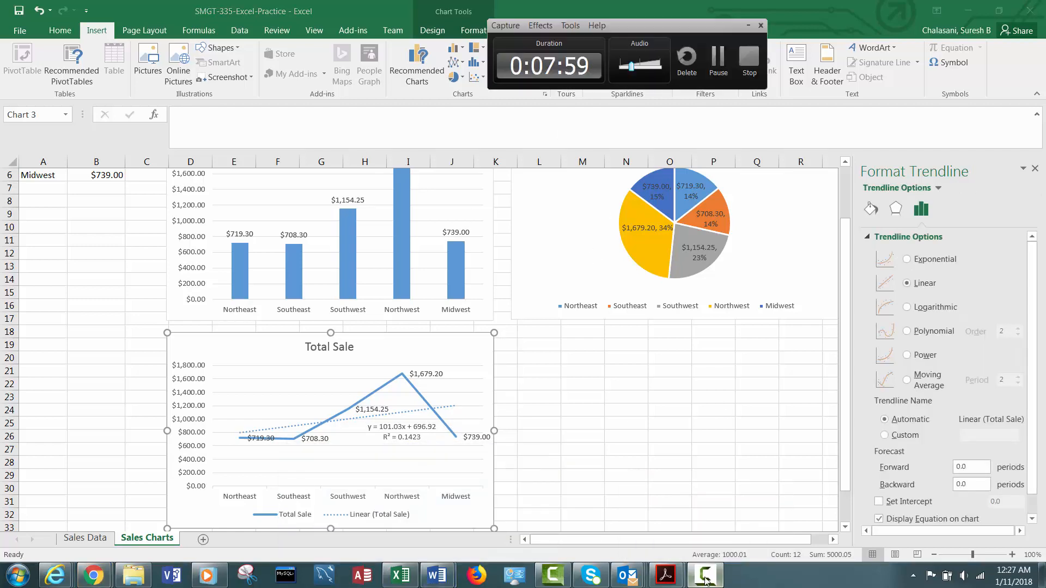